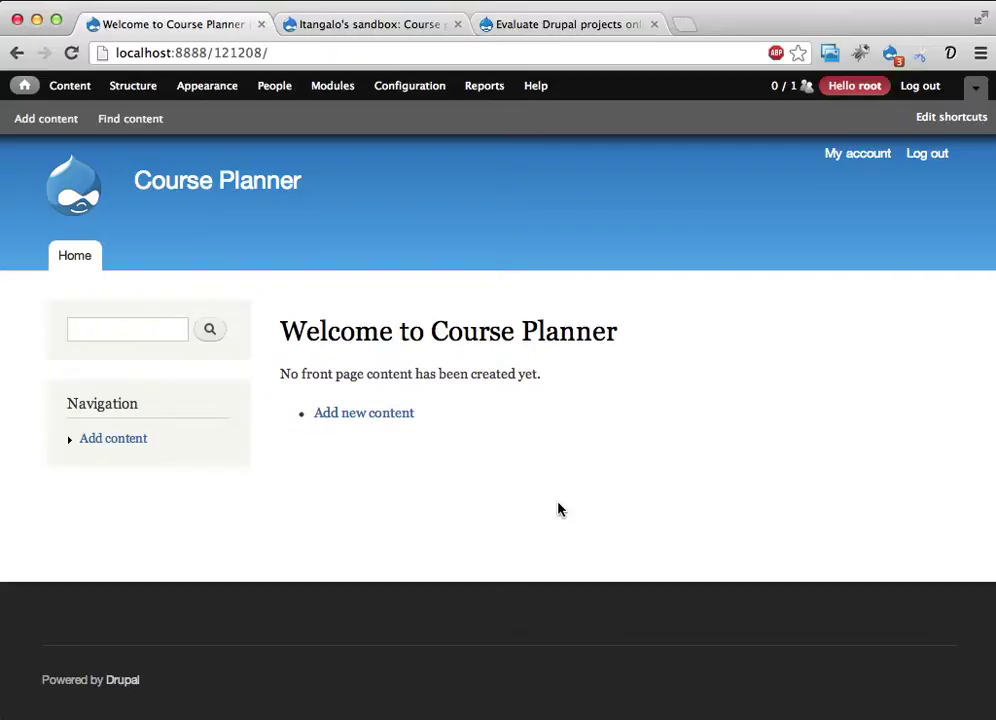
Open the Course planner sandbox project page at drupal.org/node/1861936 and read its workflow and future features.
left_click(330, 20)
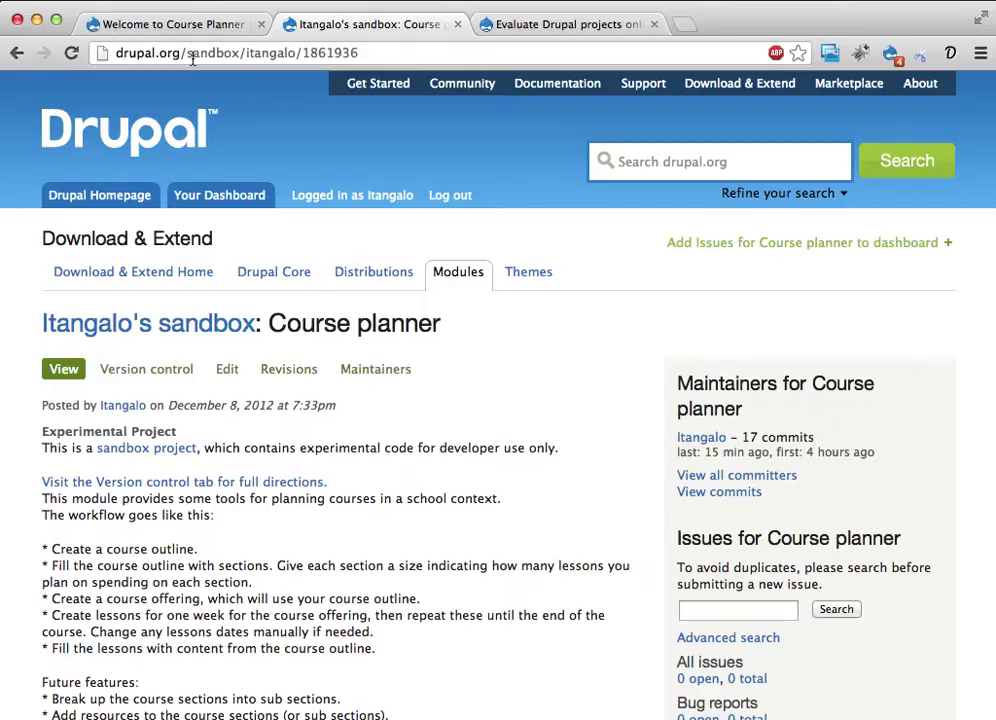
left_click_drag(186, 53, 290, 53)
type("node/")
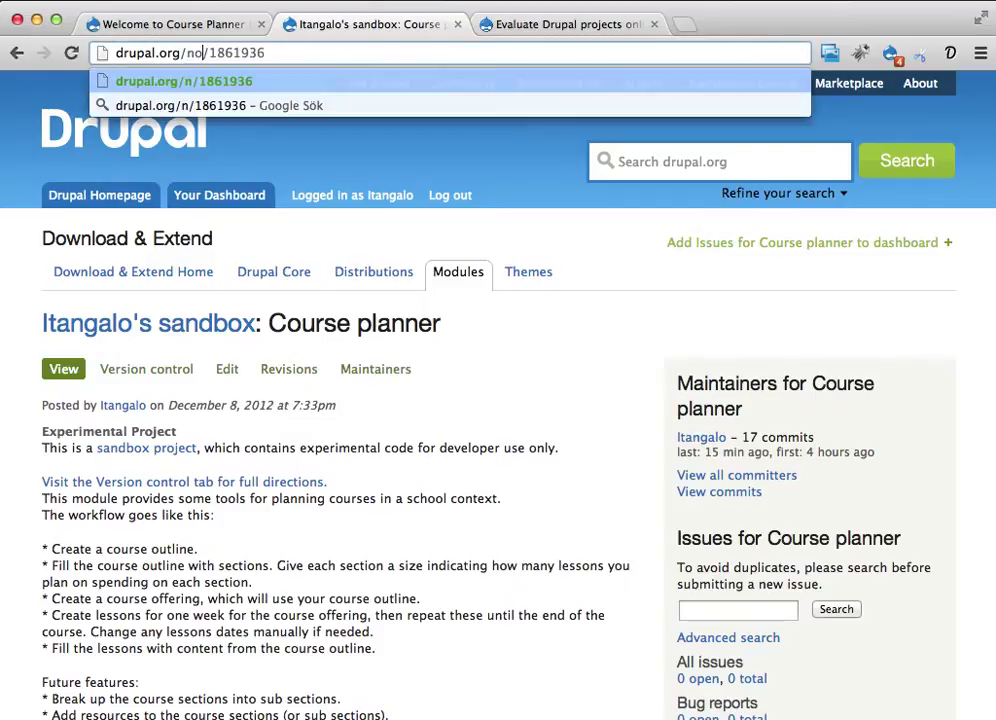
key("Return")
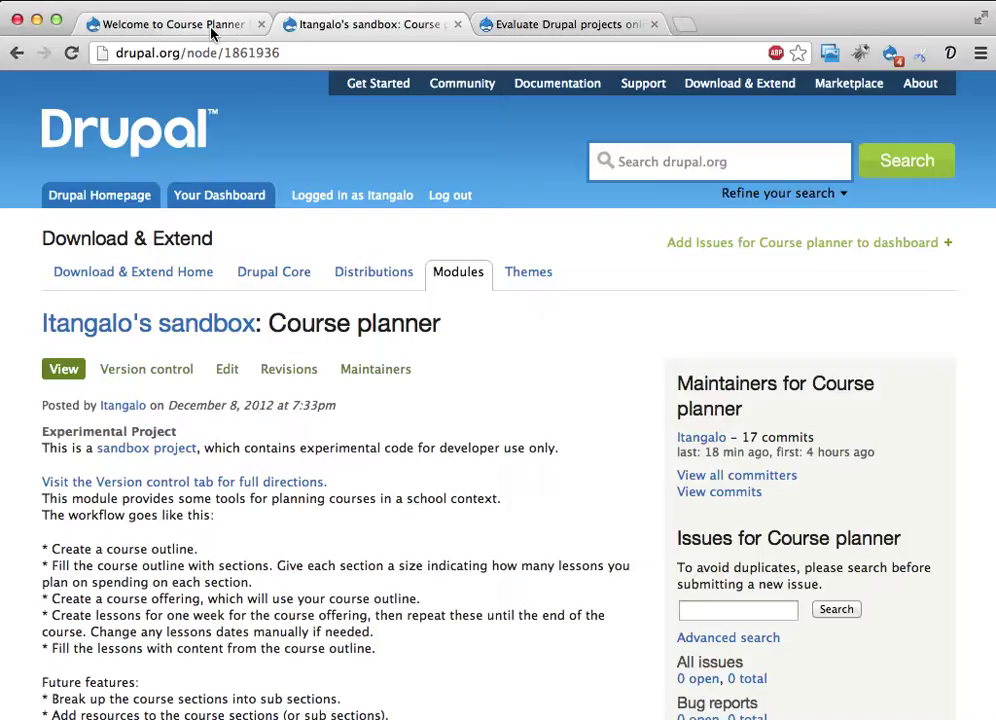
scroll(303, 522, "down", 5)
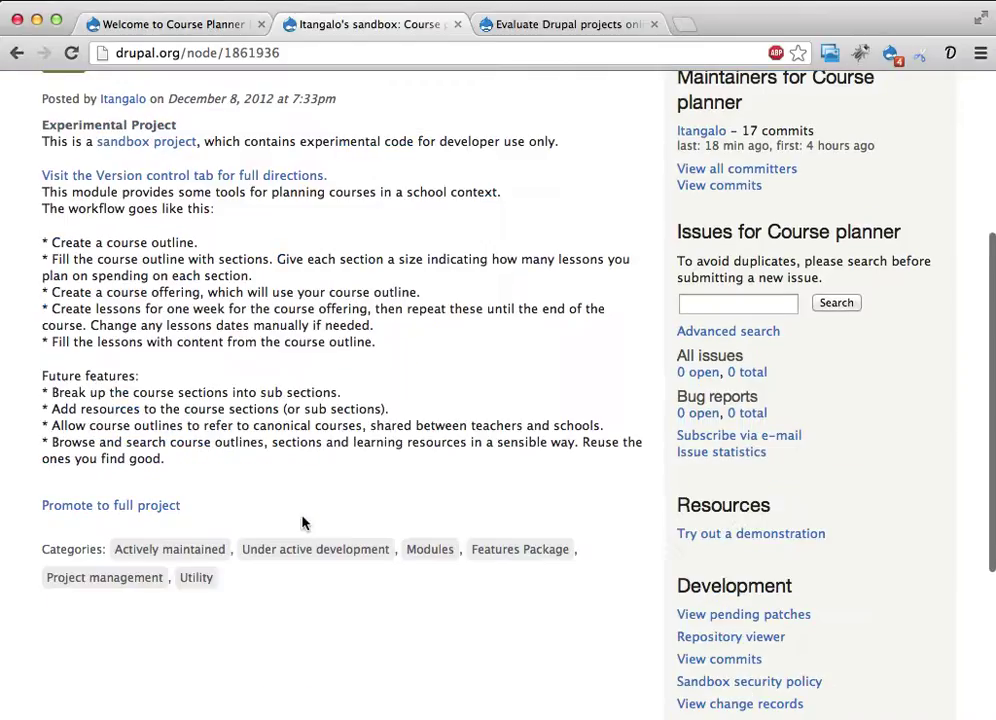
Check the simplytest.me page for project 1861936 to see whether a sandbox can be launched.
left_click(589, 25)
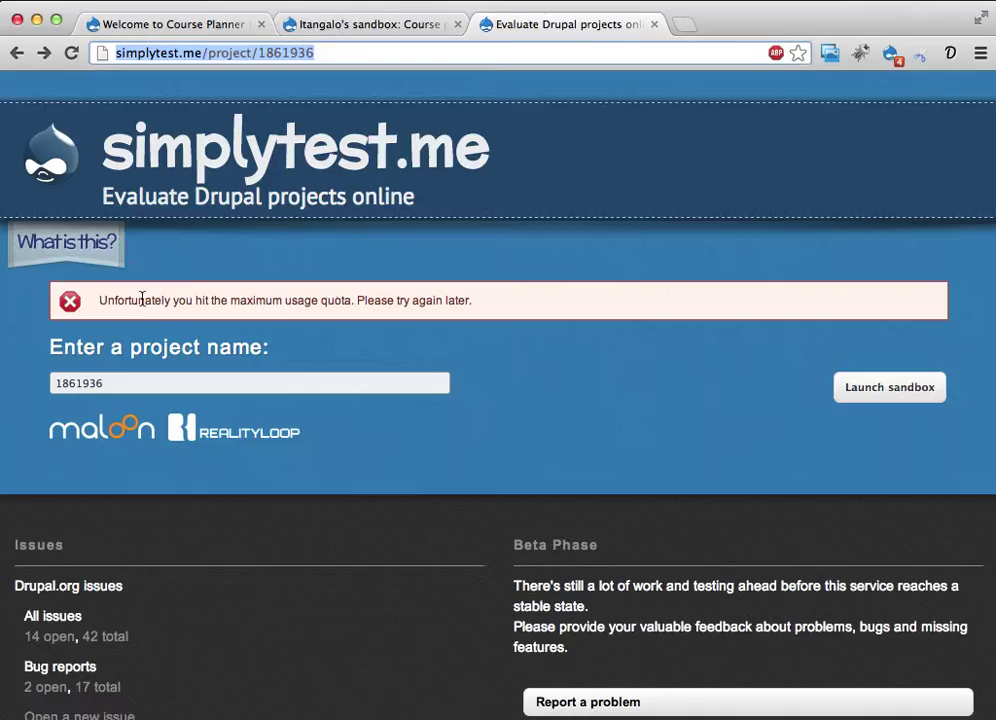
left_click_drag(145, 300, 405, 305)
left_click(450, 306)
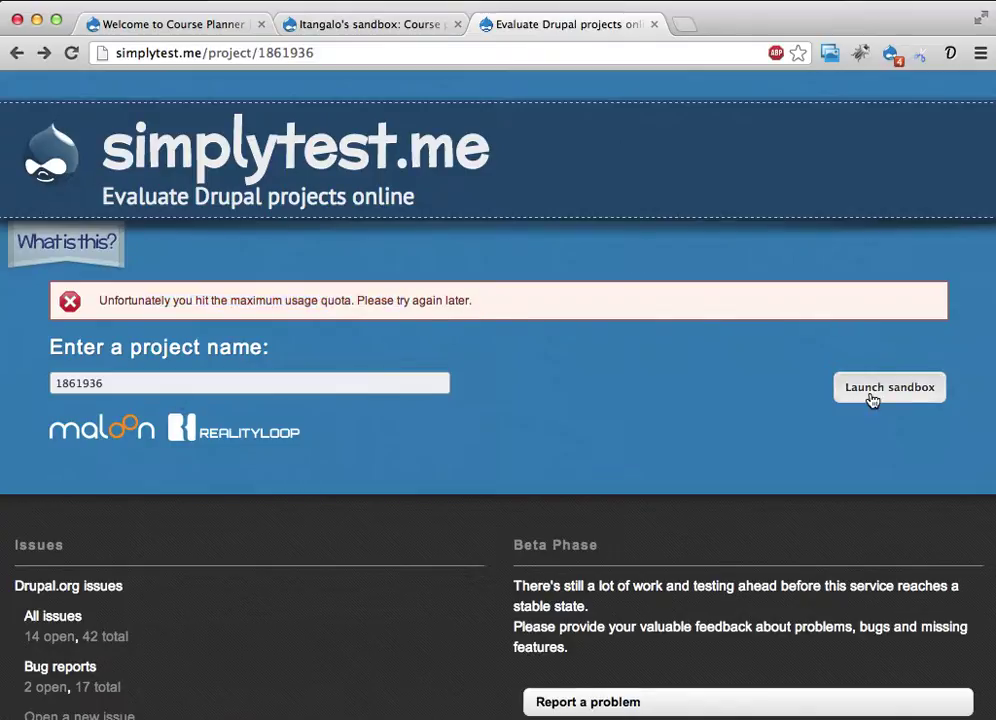
Review the Course planner module and its dependencies in the local site's module list, and return to the home page.
left_click(188, 35)
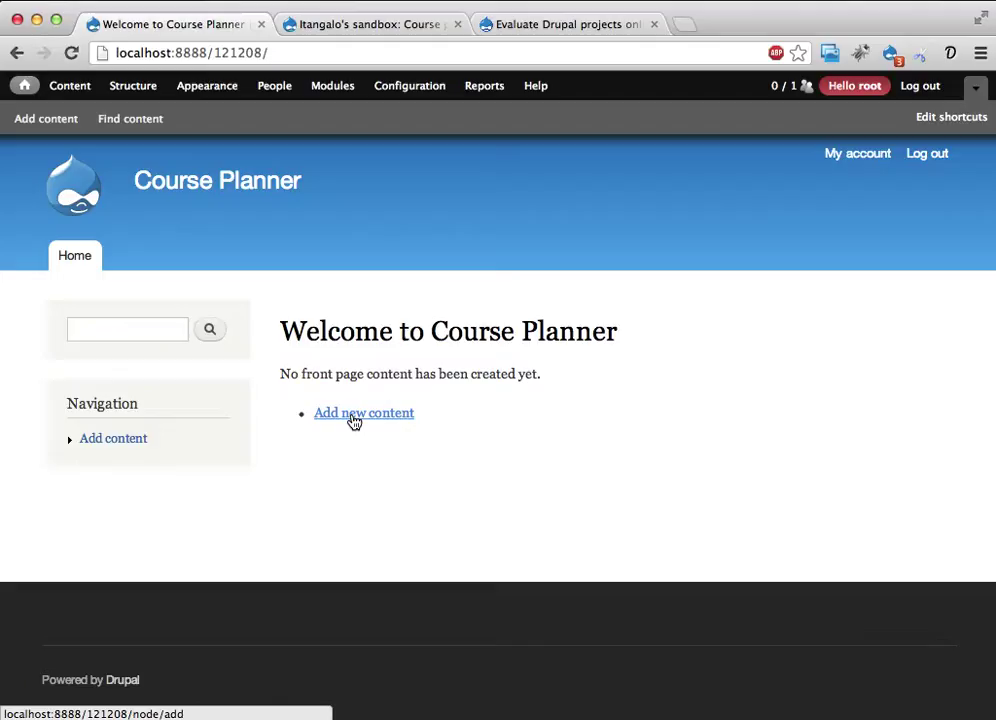
left_click(332, 85)
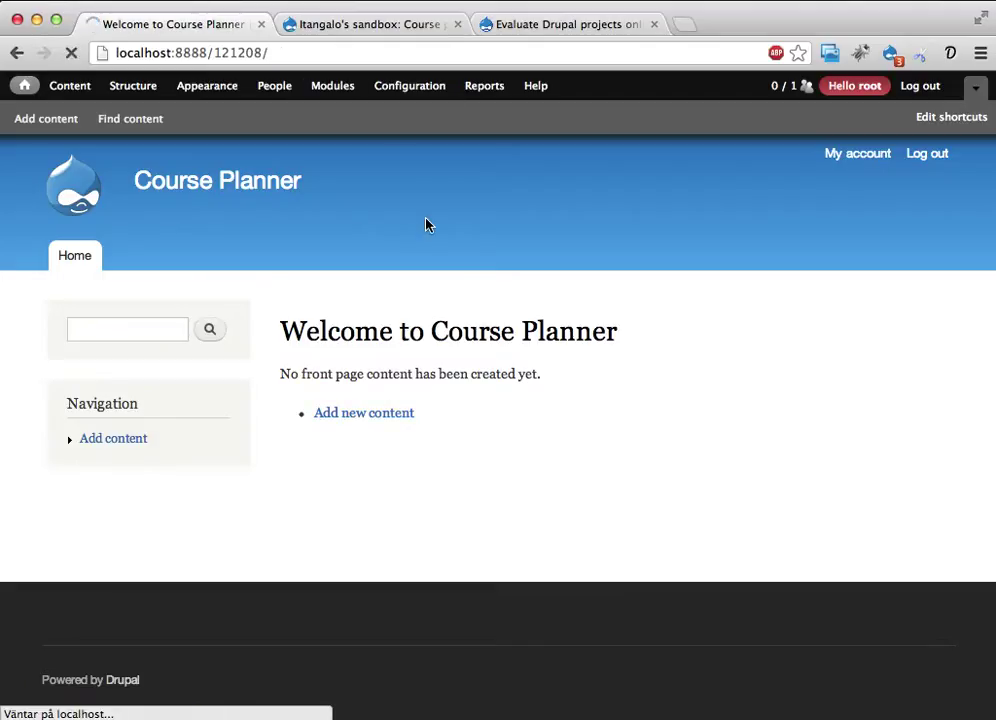
scroll(175, 398, "down", 1)
scroll(173, 399, "down", 3)
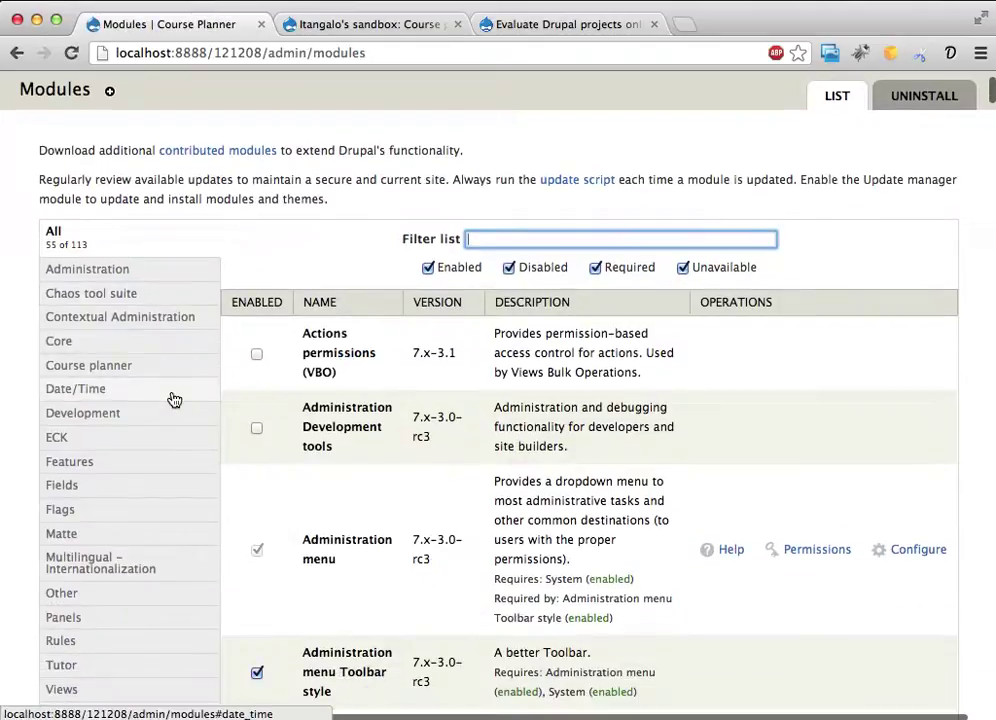
left_click(133, 367)
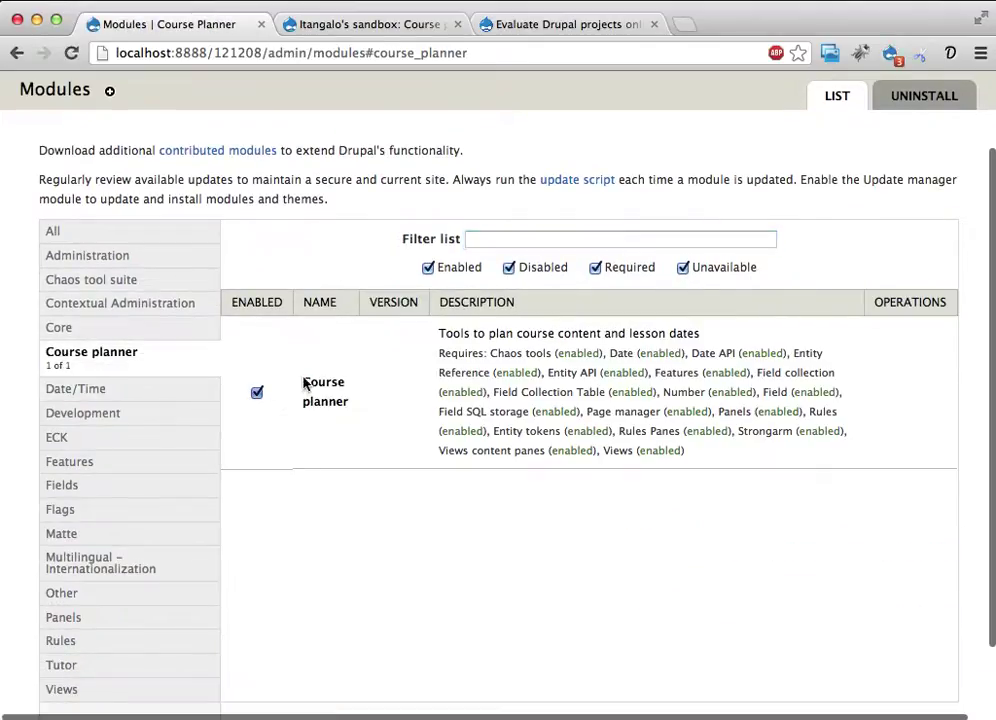
left_click_drag(303, 381, 348, 401)
scroll(325, 435, "up", 4)
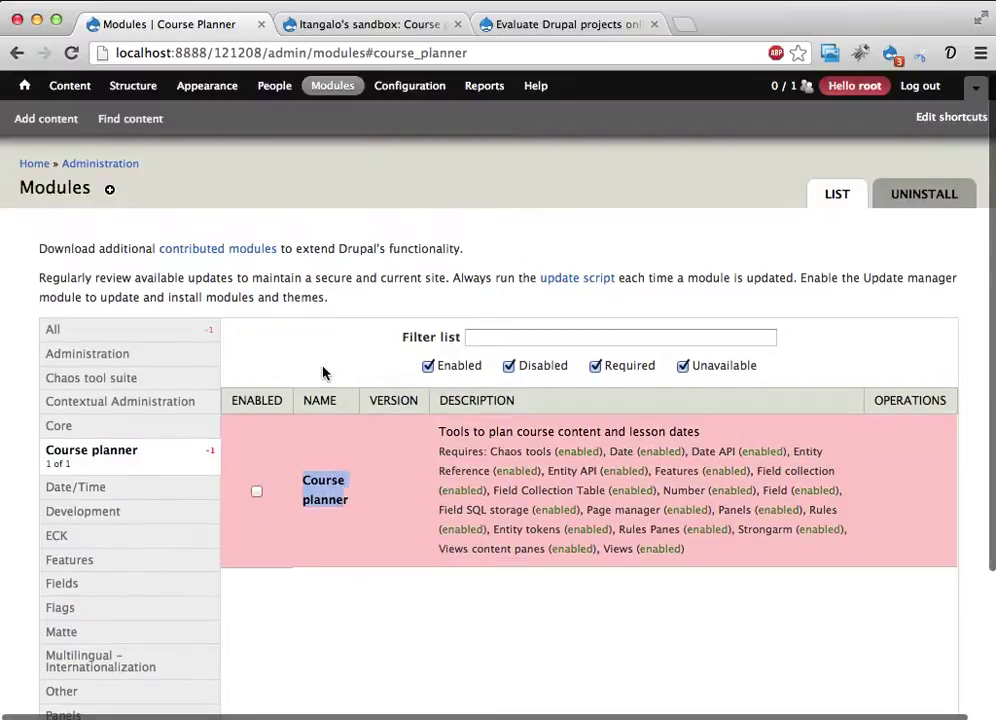
left_click(34, 164)
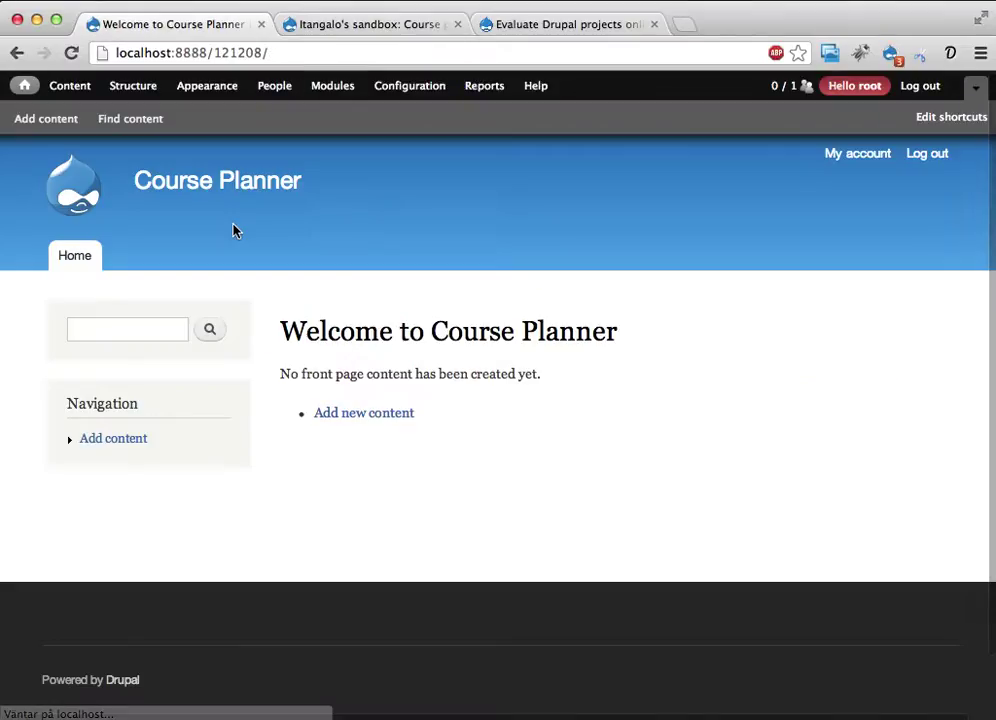
Start a new Course outline titled "My second math course" with the description "A description goes here.".
left_click(352, 419)
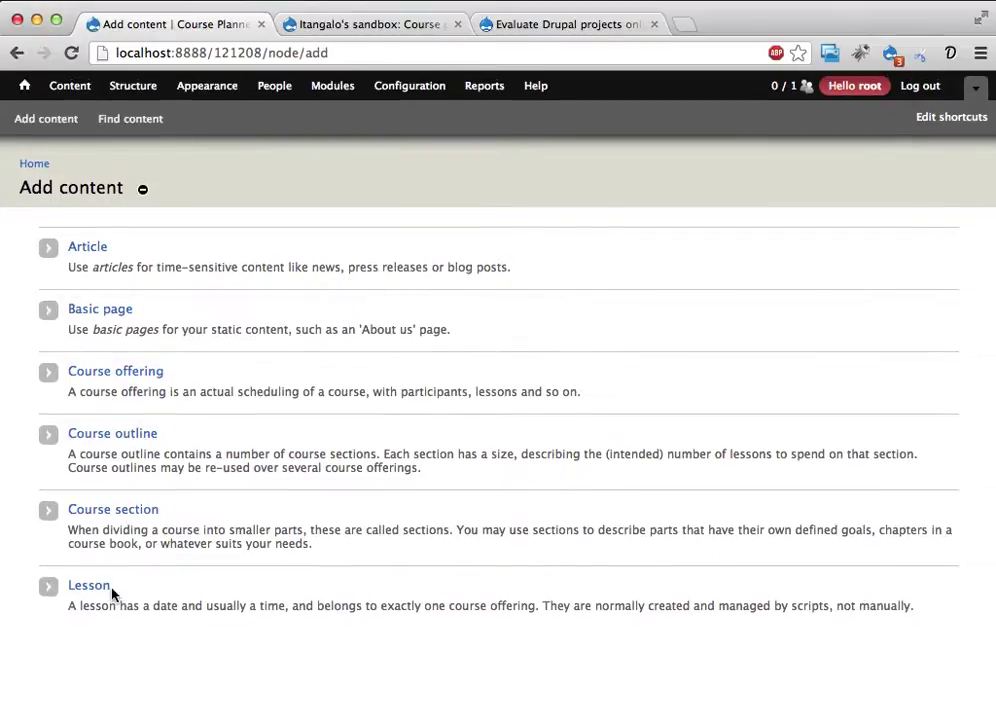
left_click(131, 436)
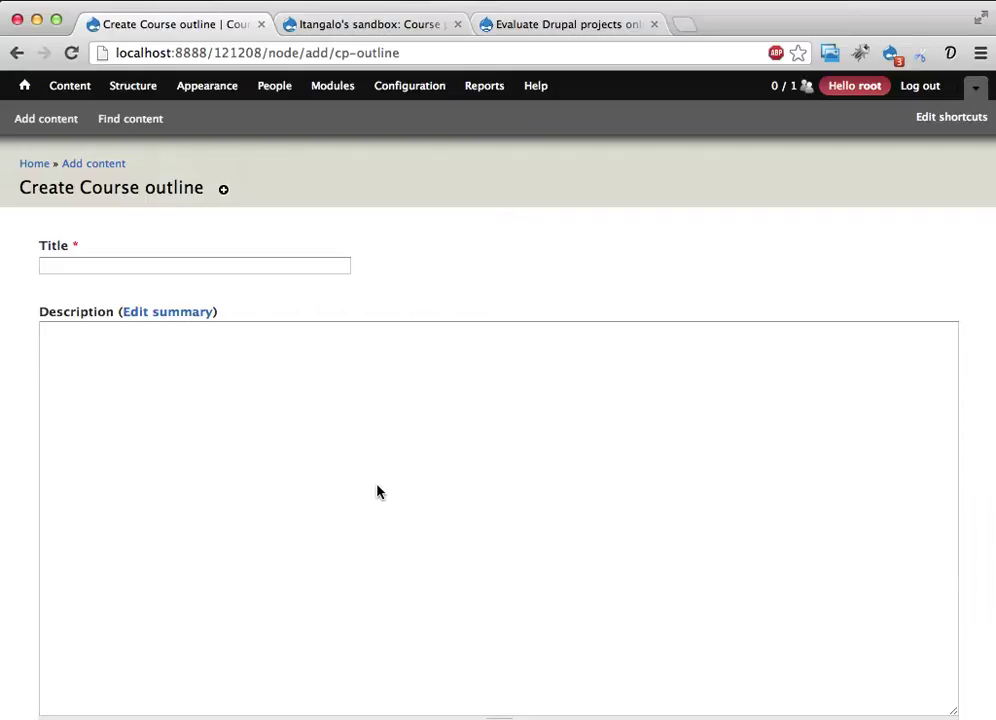
left_click(317, 262)
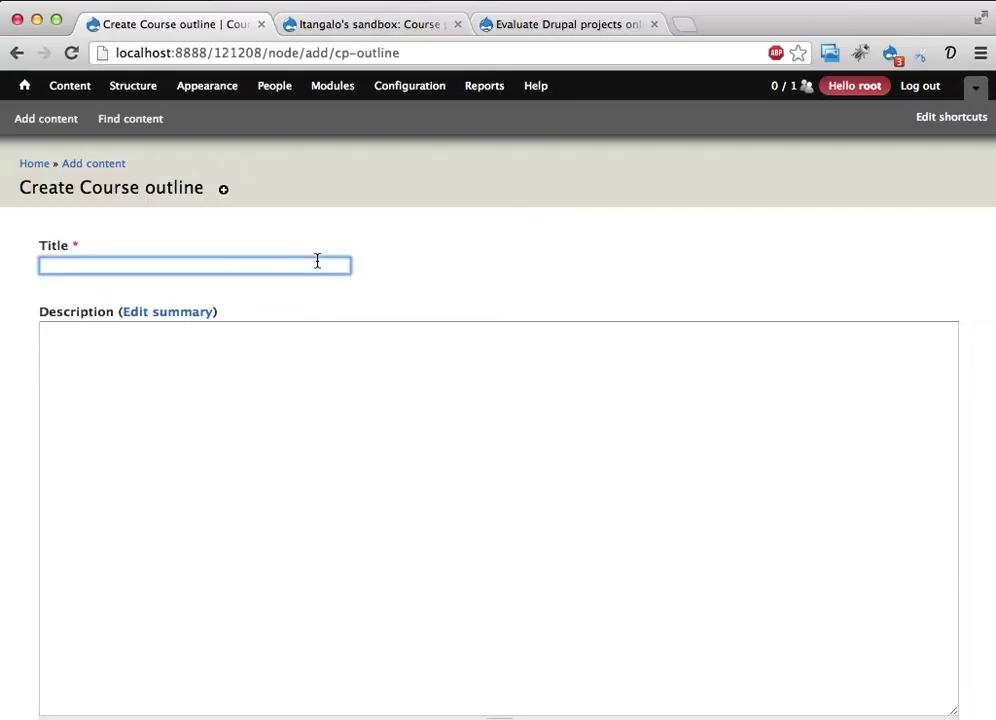
type("My second math course")
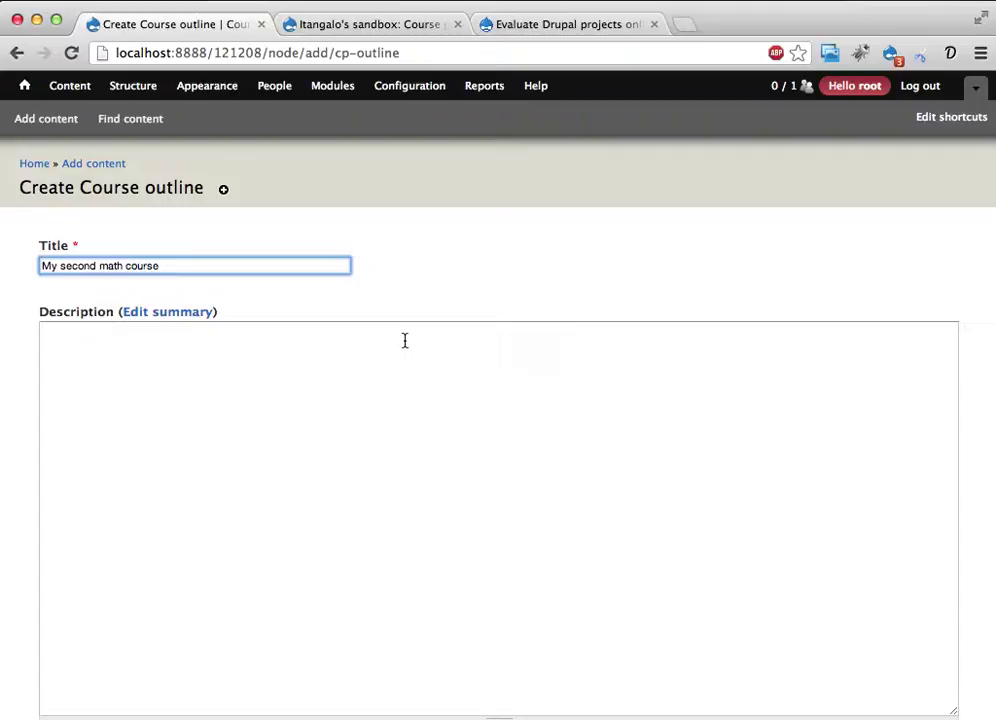
scroll(391, 441, "down", 3)
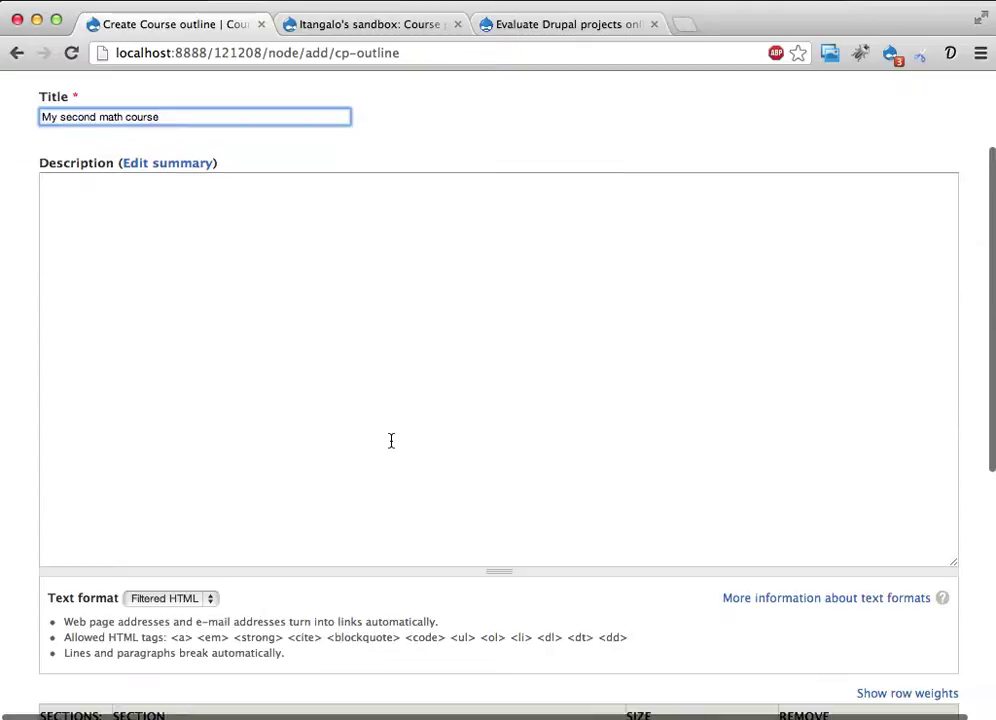
left_click(391, 441)
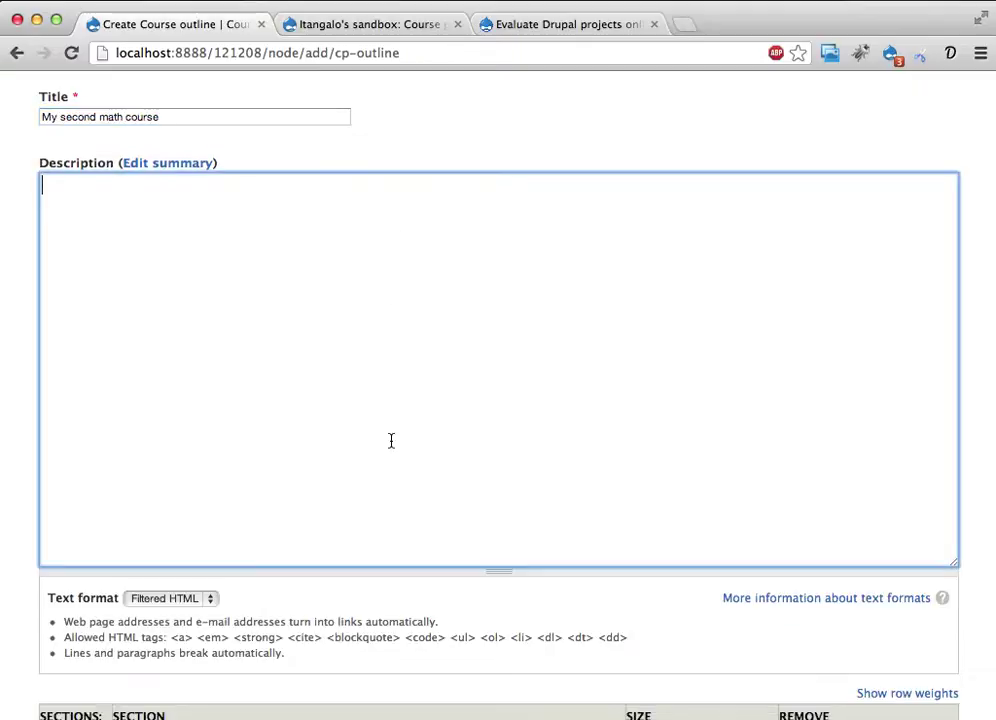
type("A description goes here.")
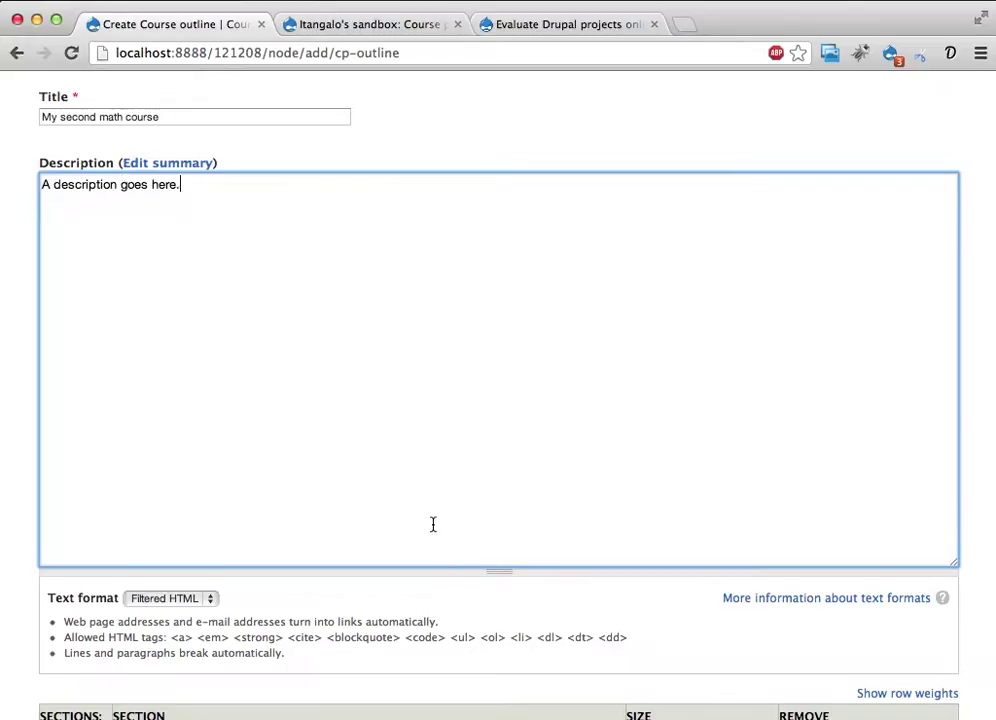
Clear the default size in the outline's empty section row and save the course outline.
scroll(431, 525, "down", 10)
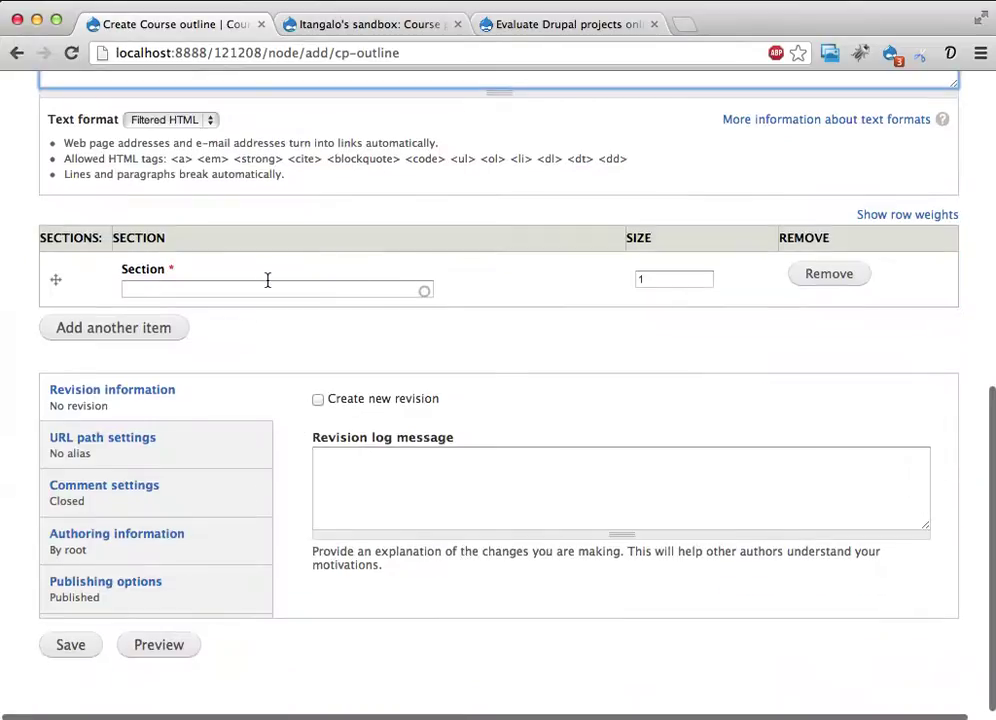
left_click(680, 279)
key("BackSpace")
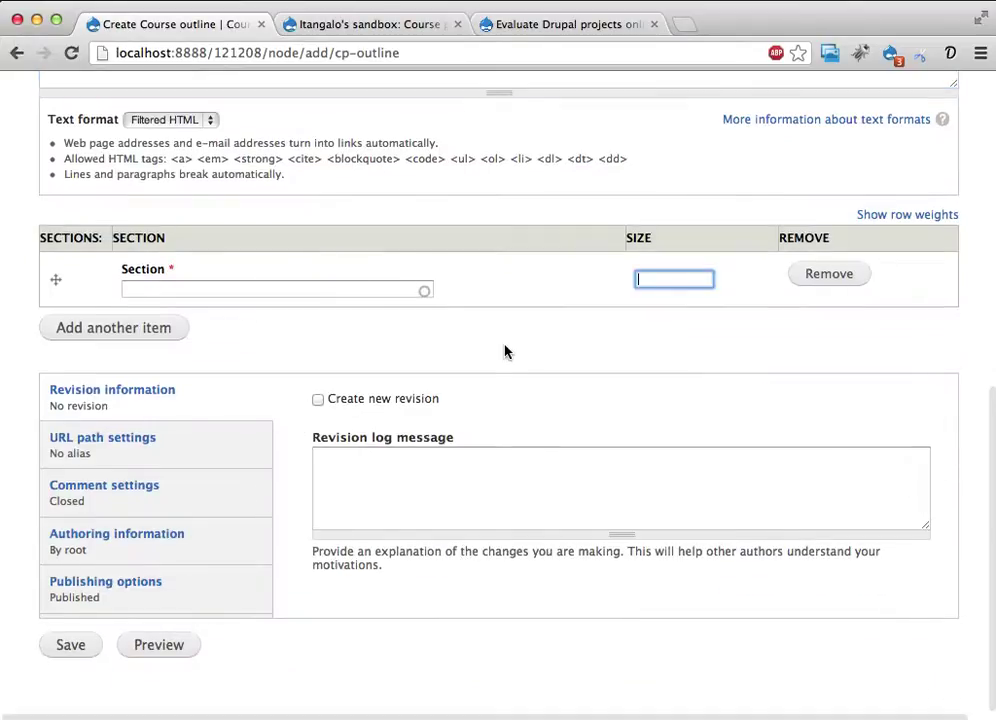
left_click(71, 646)
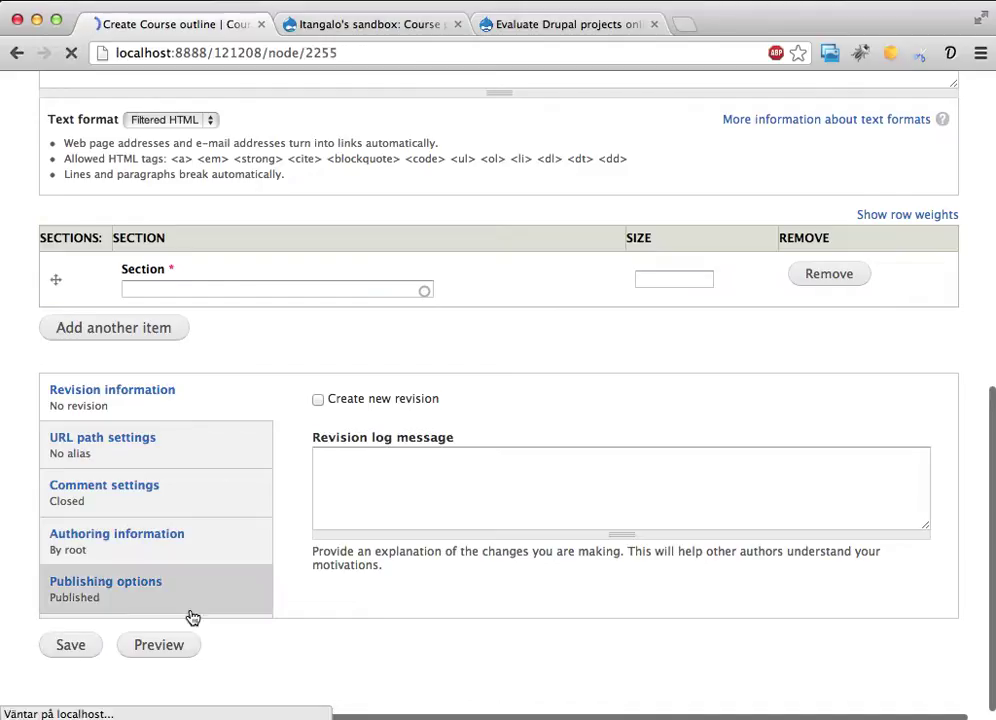
Add three sections to the outline: "First section, 4", "Second section, 10" and "Third section, 7".
scroll(640, 478, "down", 5)
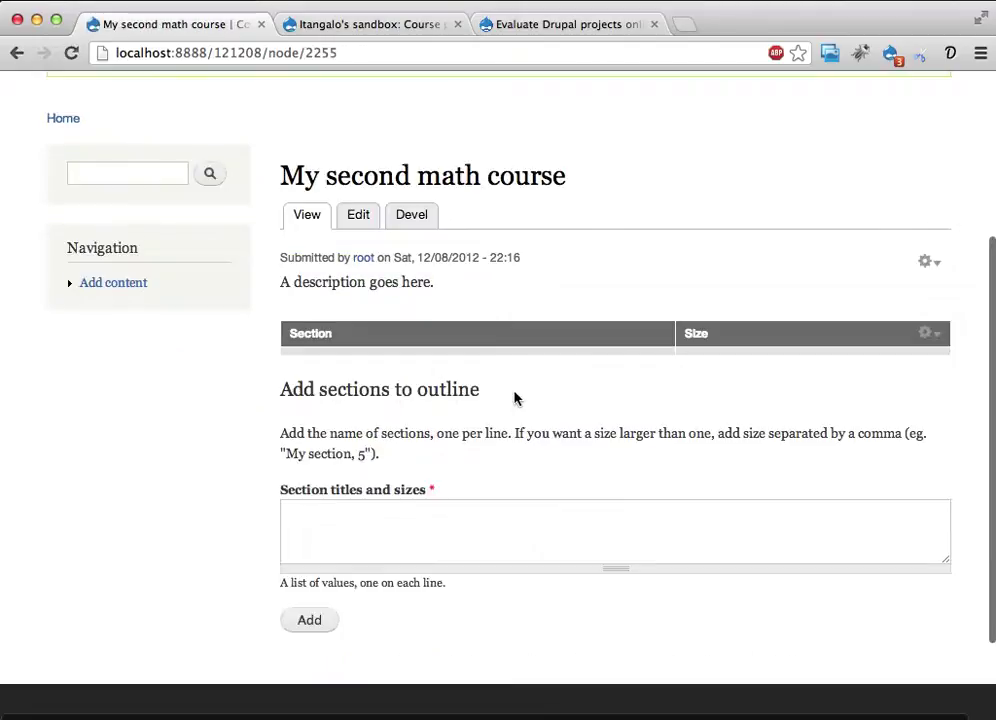
left_click_drag(326, 176, 530, 176)
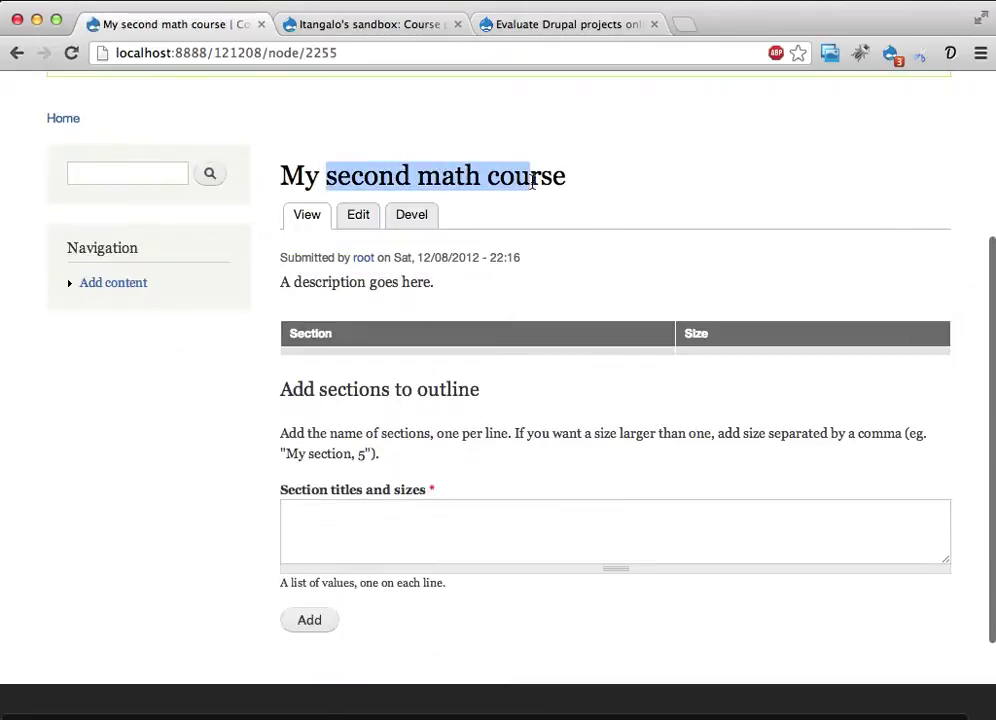
left_click(434, 528)
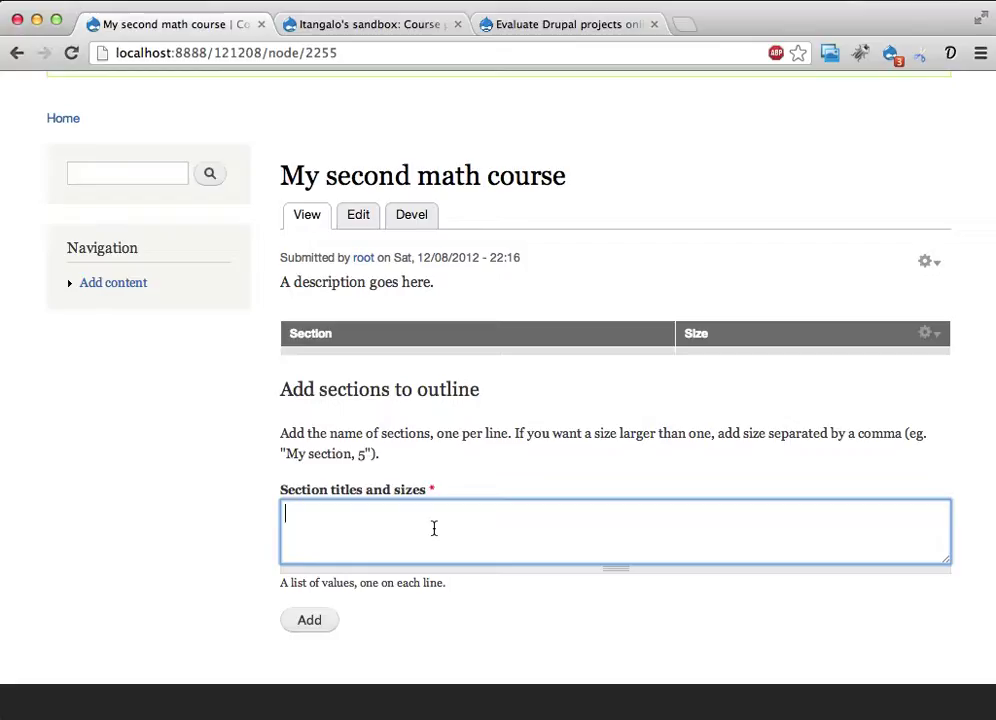
type("First section, ")
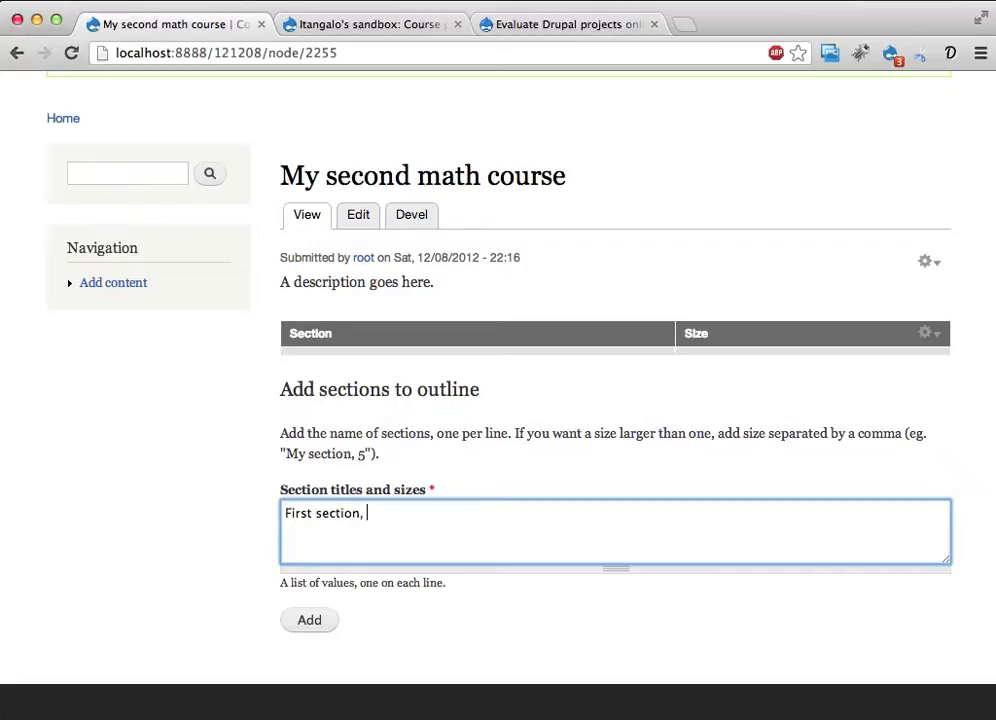
type("4")
key("Return")
type("Secton")
key("BackSpace")
key("BackSpace")
key("BackSpace")
type("ond se")
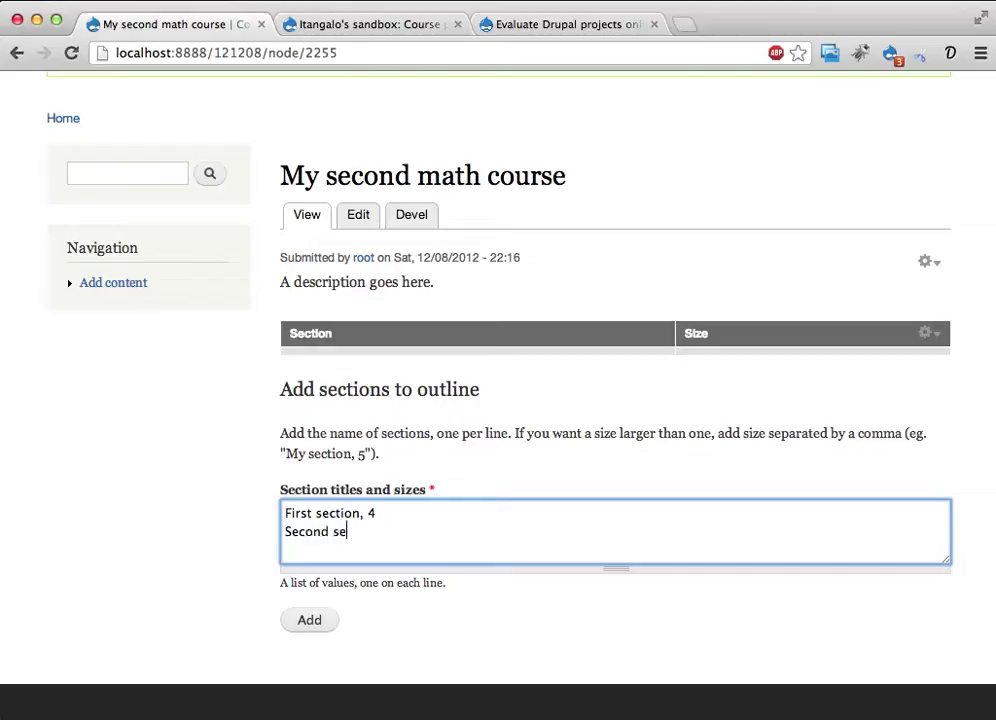
type("ction, 10")
key("Return")
type("Third se")
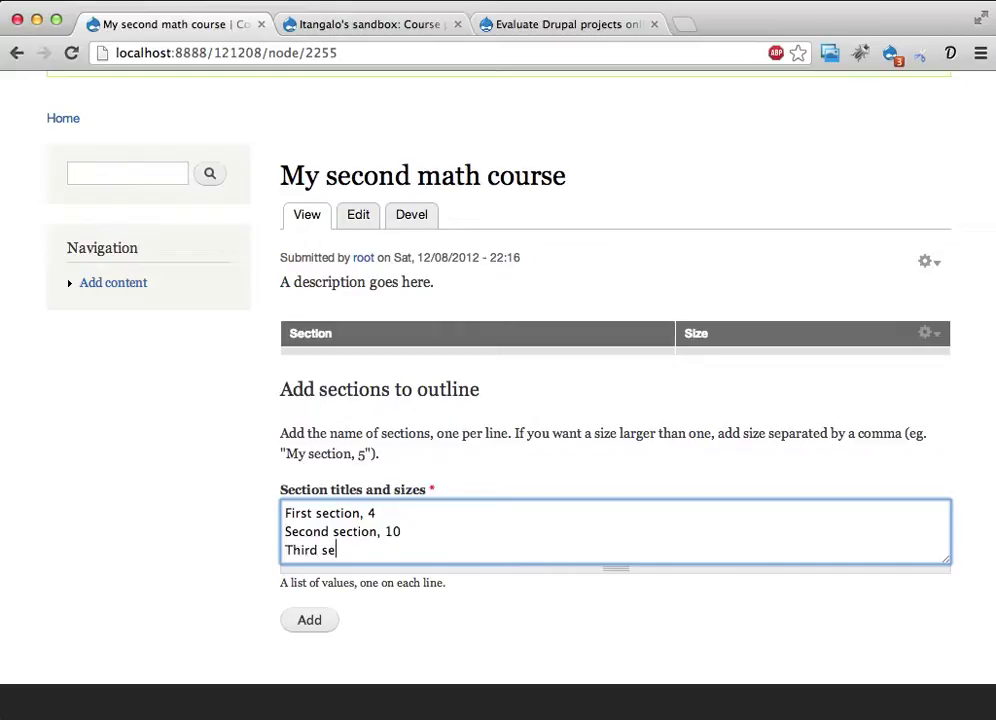
type("ction, 7")
left_click(310, 624)
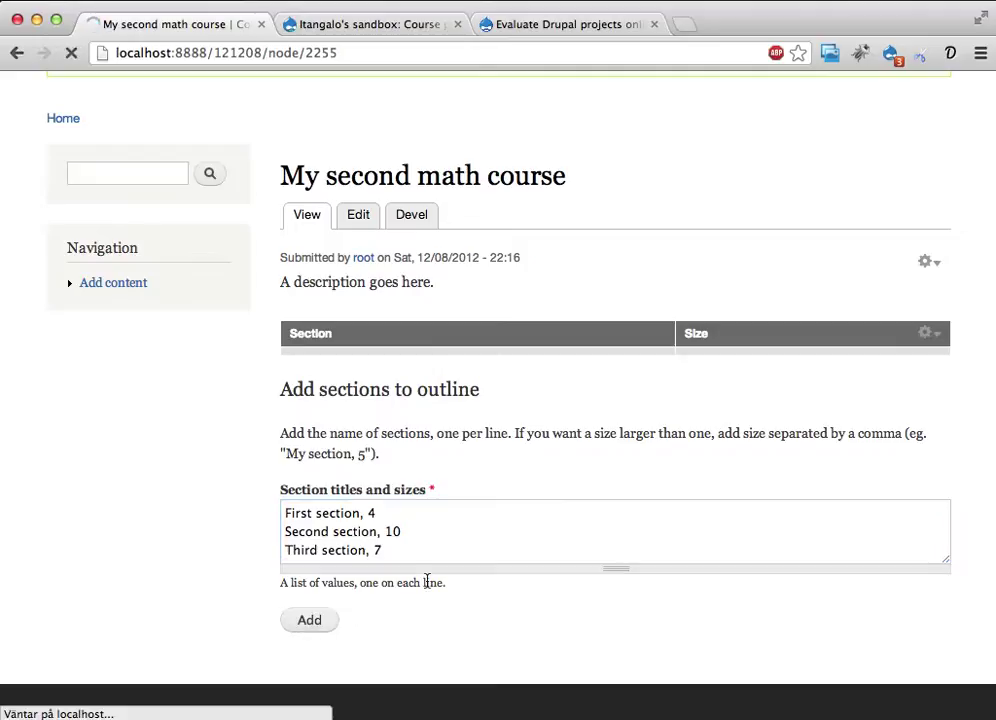
Look at the First section's own page in a separate tab and return to the course outline.
scroll(505, 540, "down", 3)
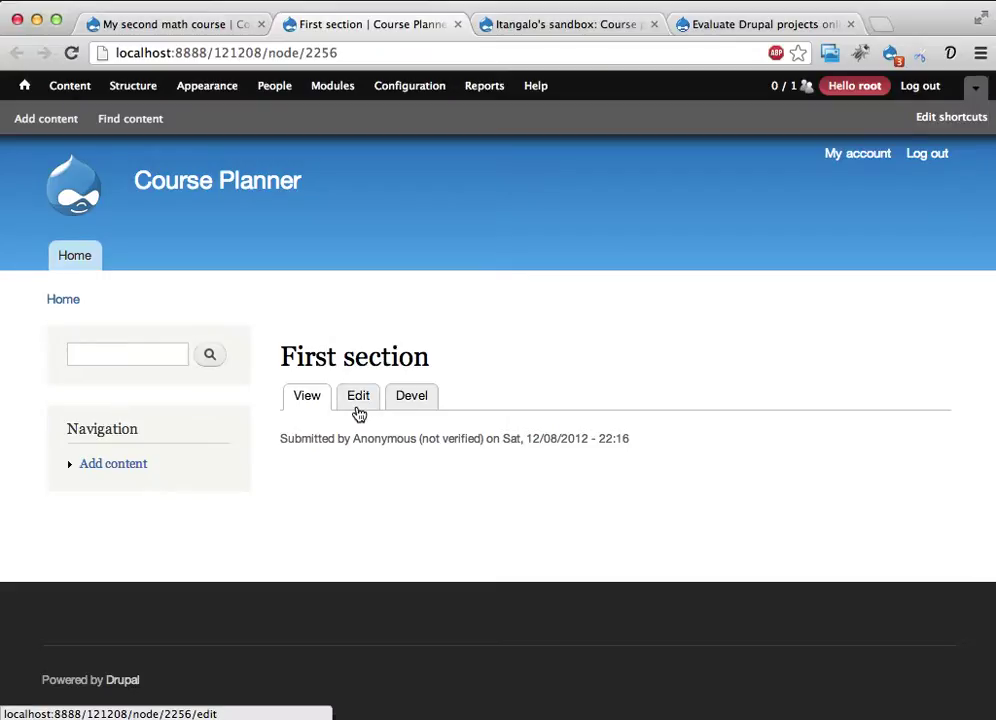
key("super+w")
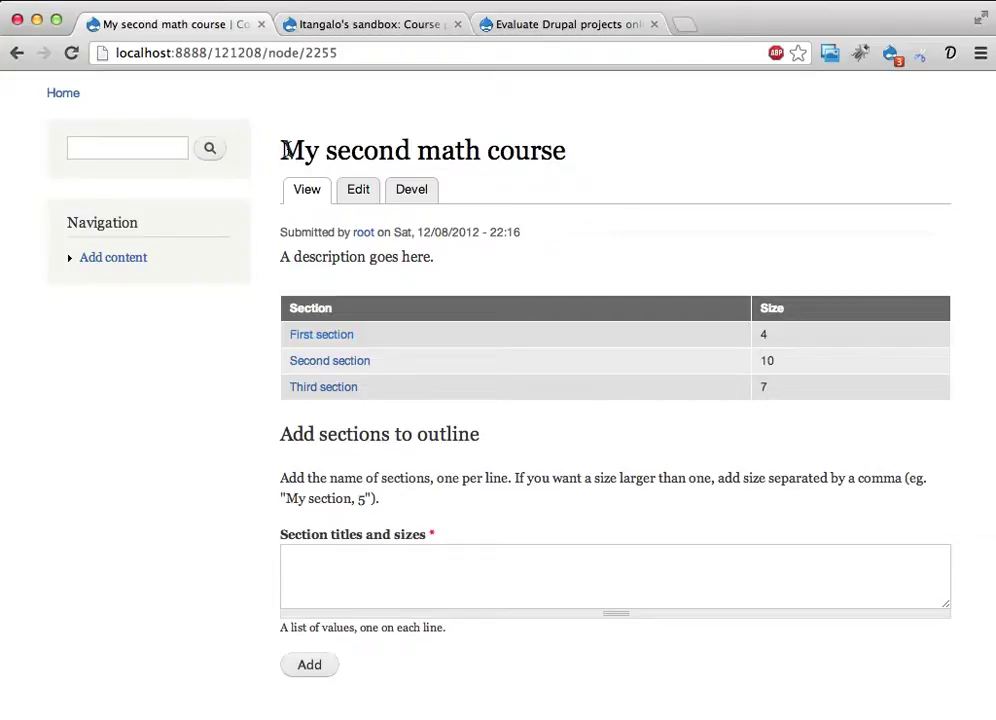
left_click_drag(287, 150, 614, 141)
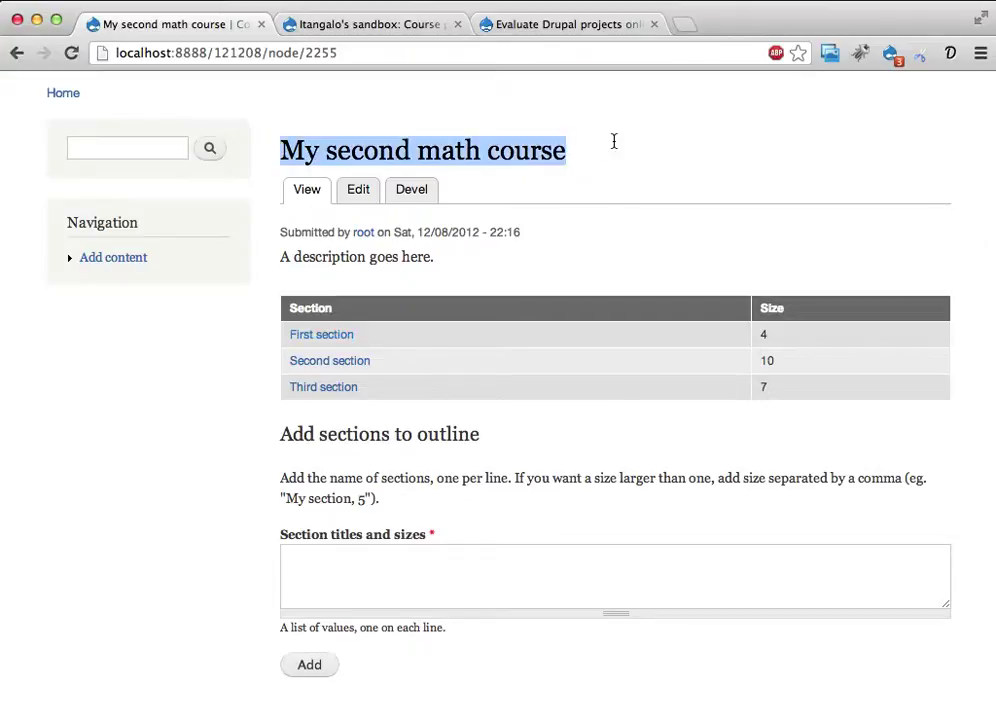
Start a new Course offering titled "My second course, fall 2012".
scroll(600, 224, "up", 5)
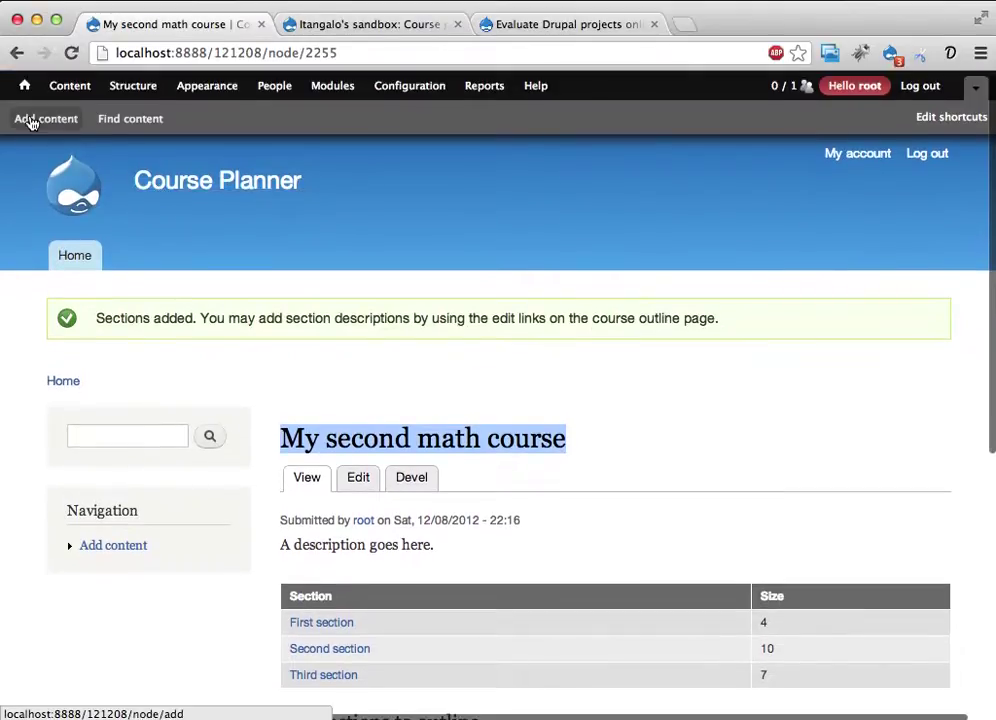
left_click(31, 119)
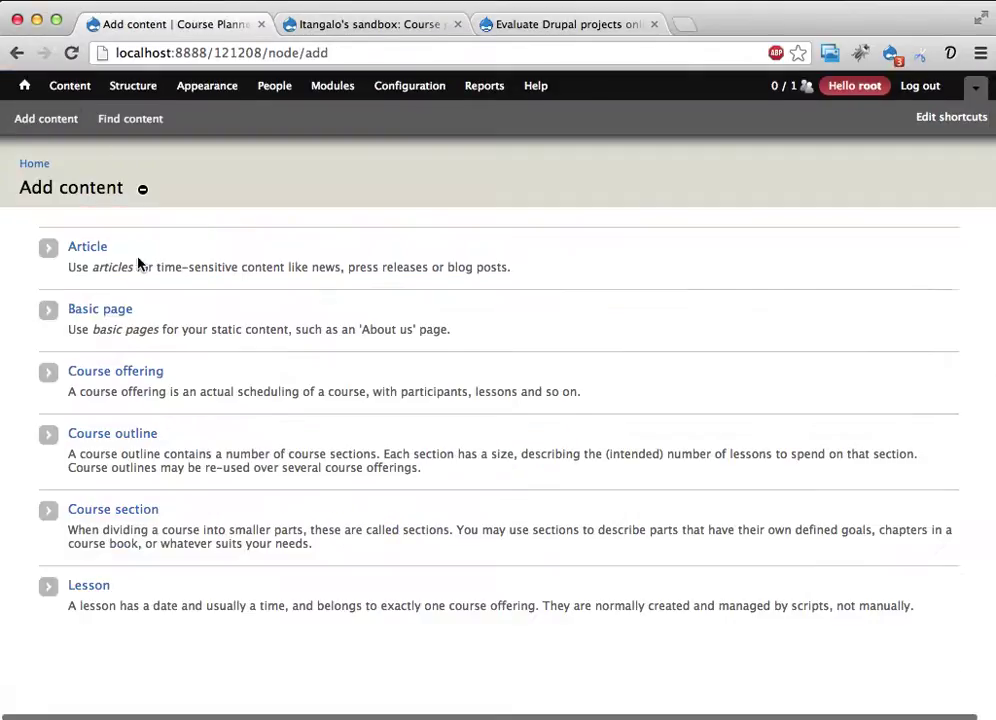
left_click(102, 374)
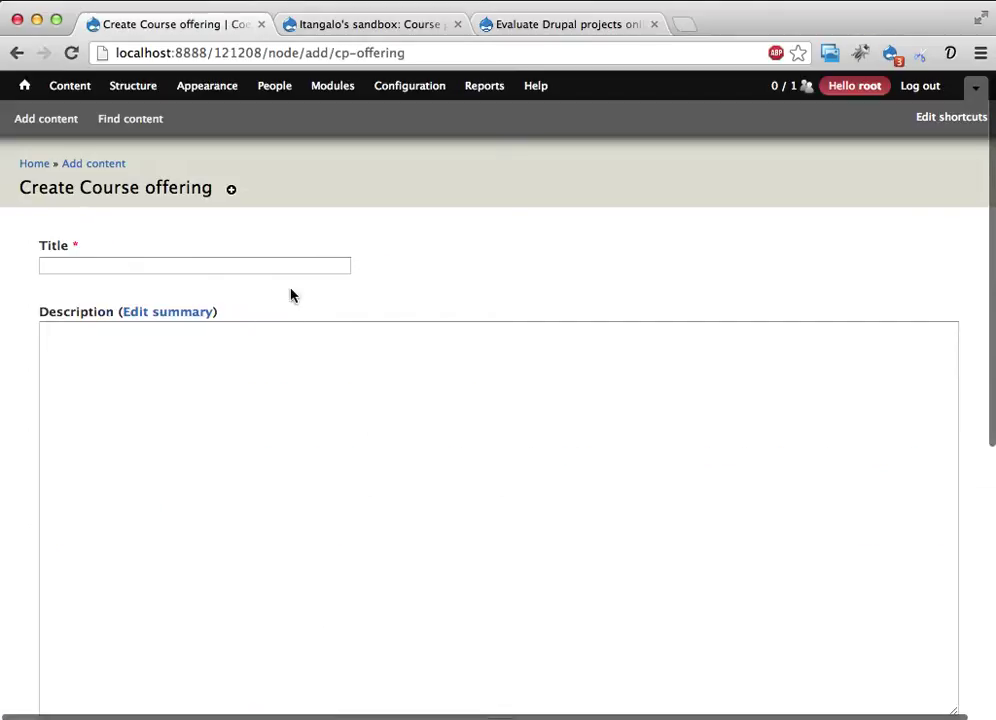
left_click(298, 264)
type("My ")
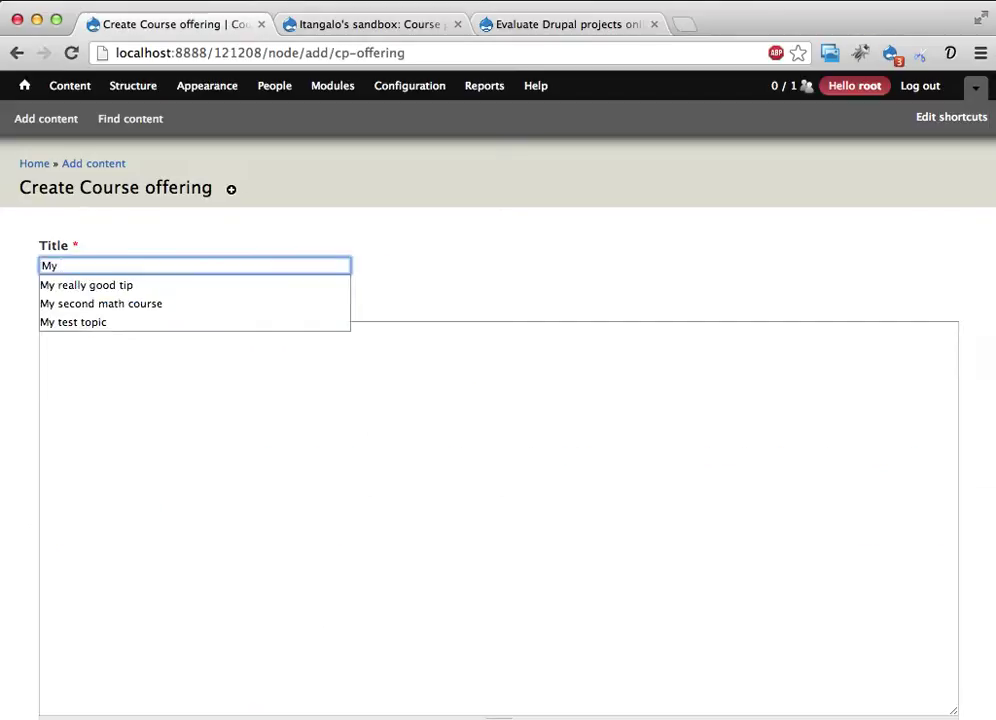
type("second c")
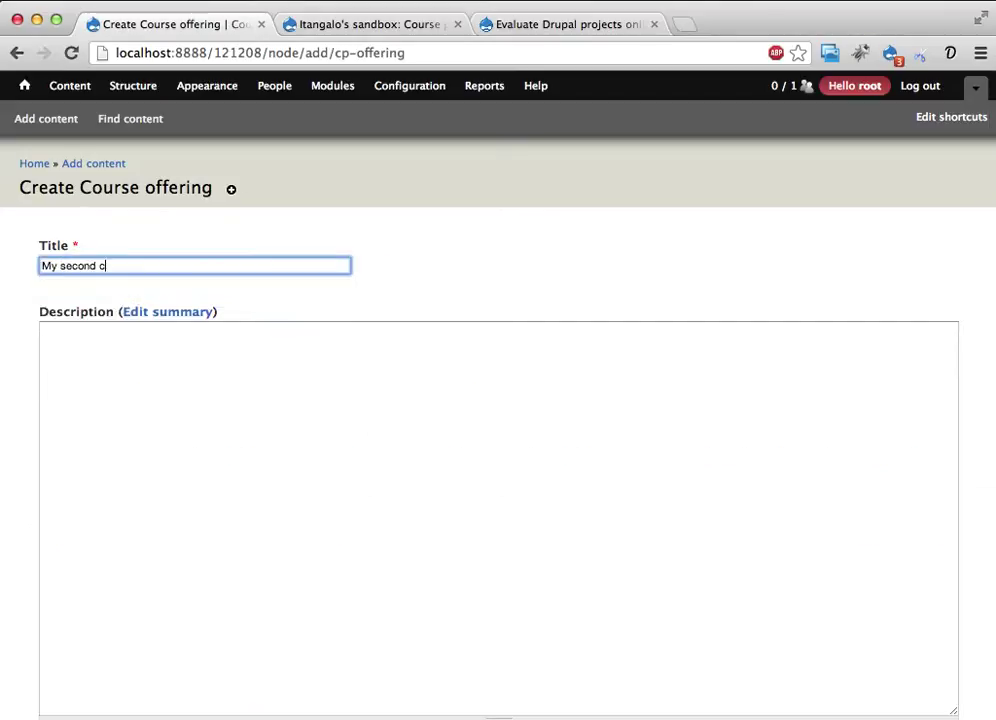
type("ourse, fall 2012")
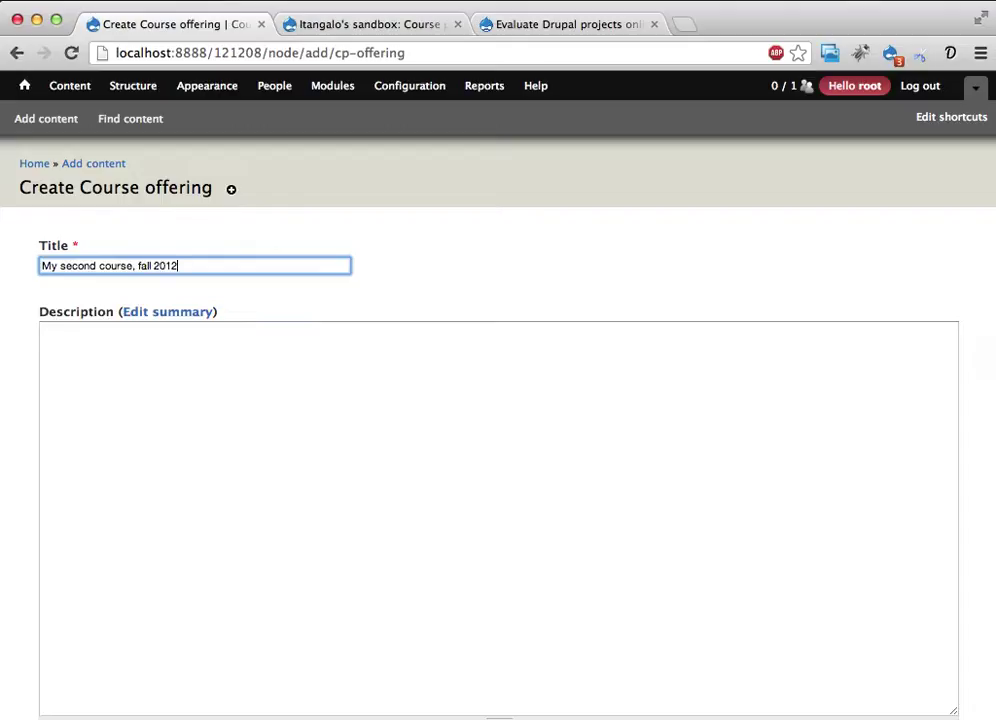
Change the term in the course offering's title so it reads "My second course, spring 2013".
key("BackSpace")
key("BackSpace")
key("BackSpace")
key("BackSpace")
key("BackSpace")
key("BackSpace")
key("BackSpace")
key("BackSpace")
key("BackSpace")
type("spring 2013")
Give the course offering the description "Some description." and save it.
scroll(260, 396, "down", 2)
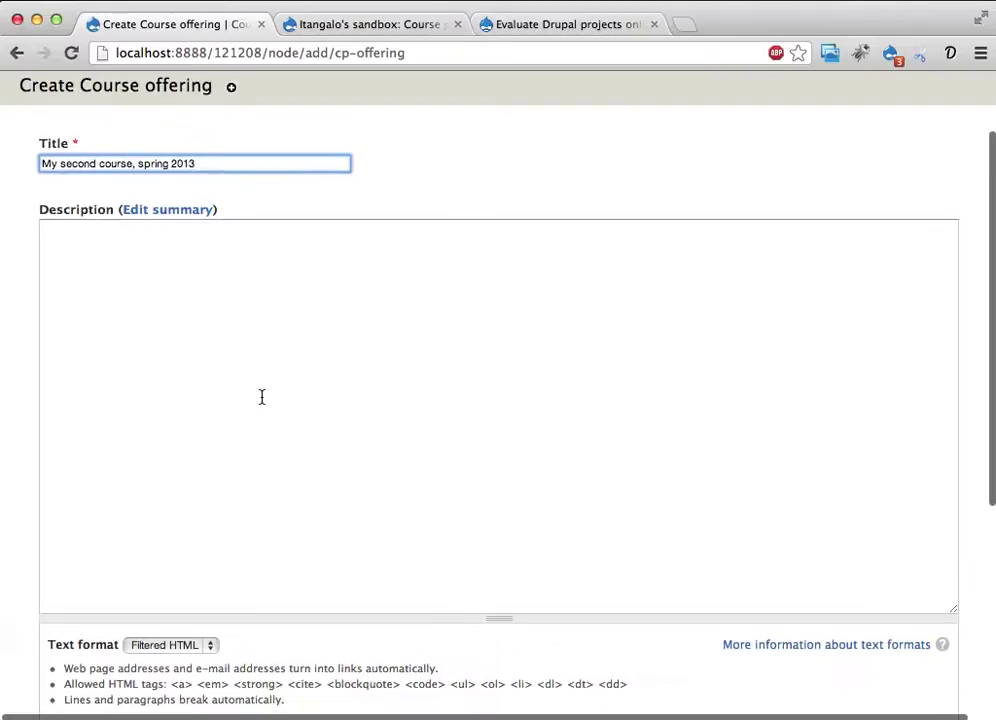
left_click(262, 397)
type("Some descri")
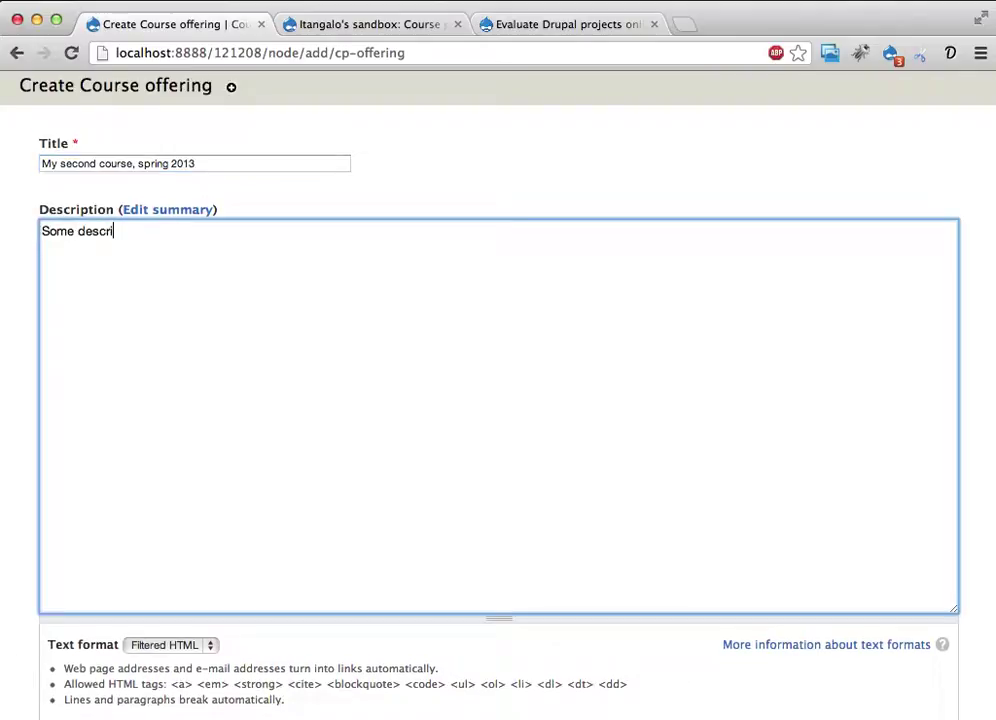
type("ption.")
scroll(283, 436, "down", 5)
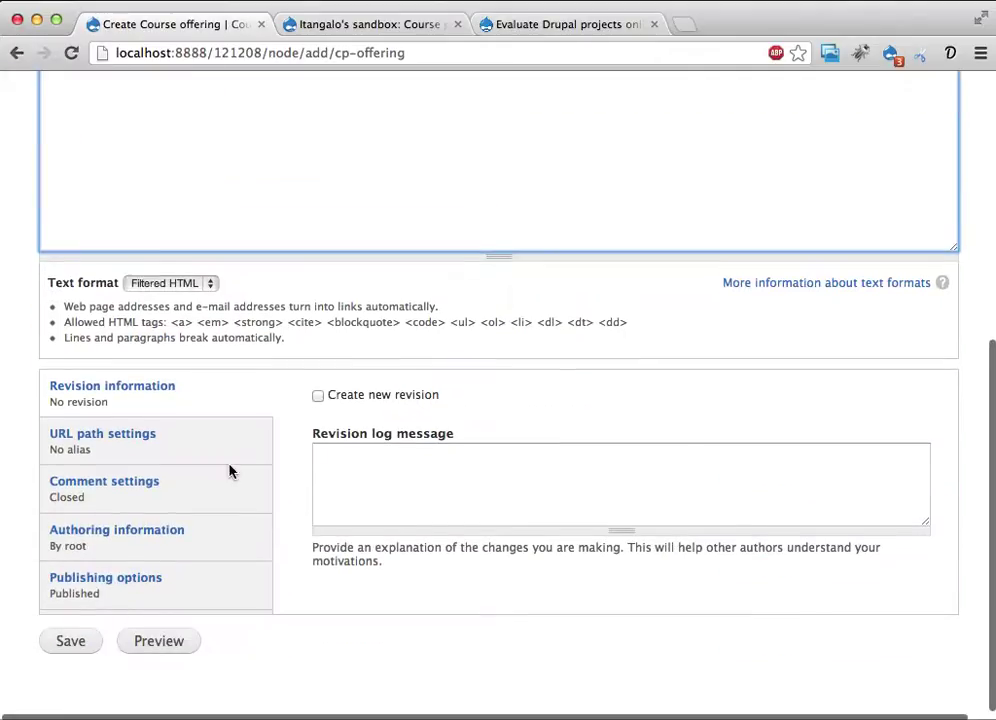
left_click(78, 646)
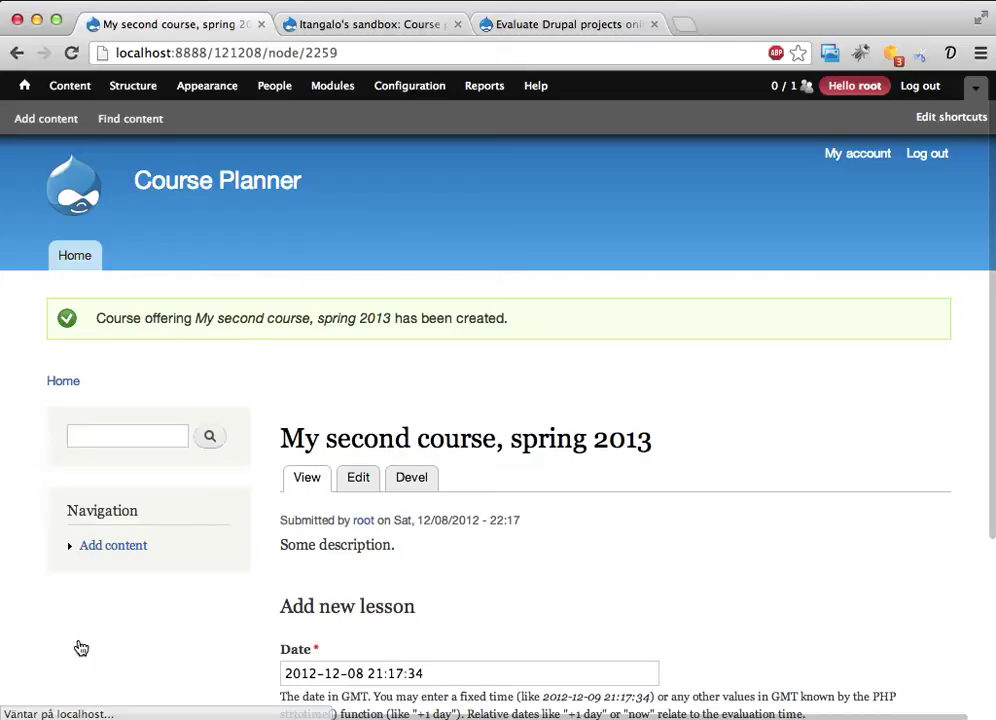
Add a new lesson to the course offering with the date 2013-01-07.
scroll(390, 546, "down", 3)
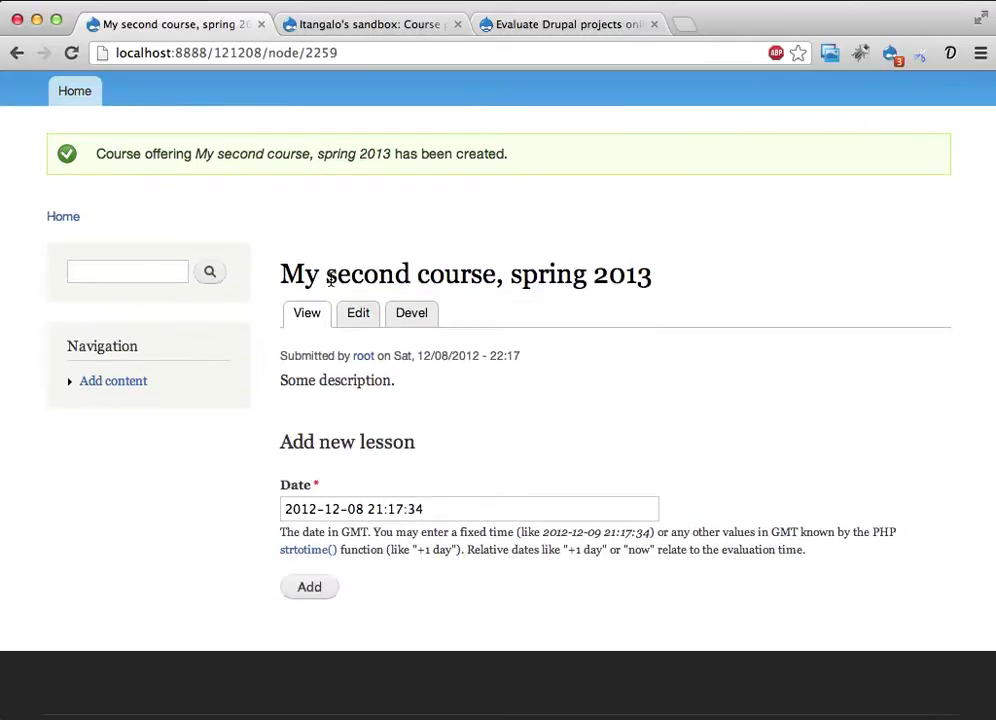
left_click_drag(303, 275, 626, 276)
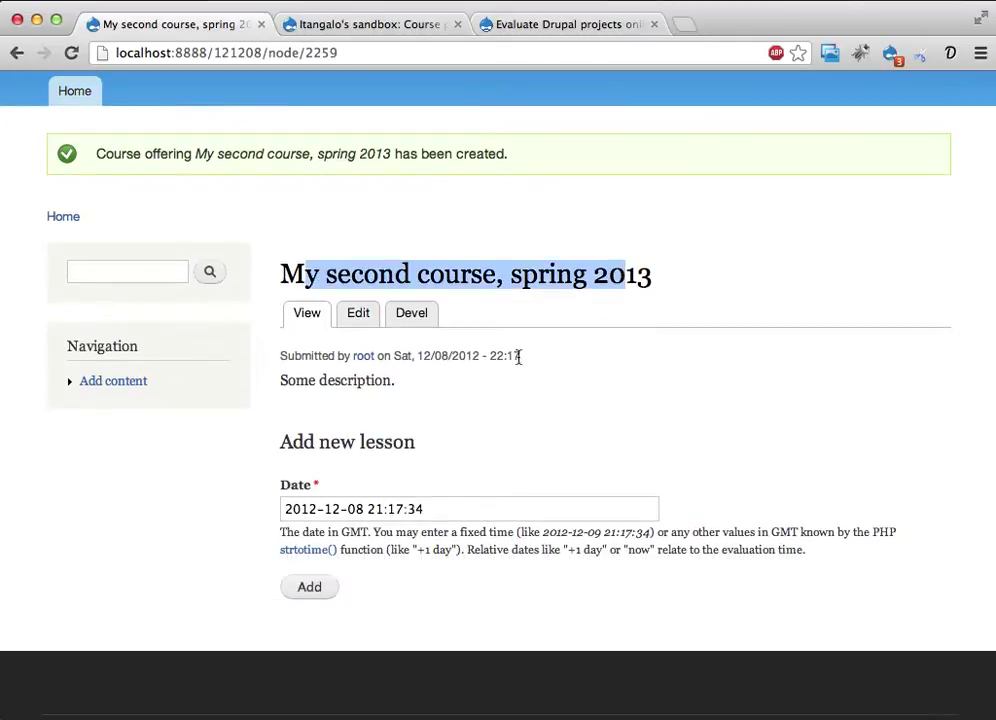
left_click(314, 509)
type("3-")
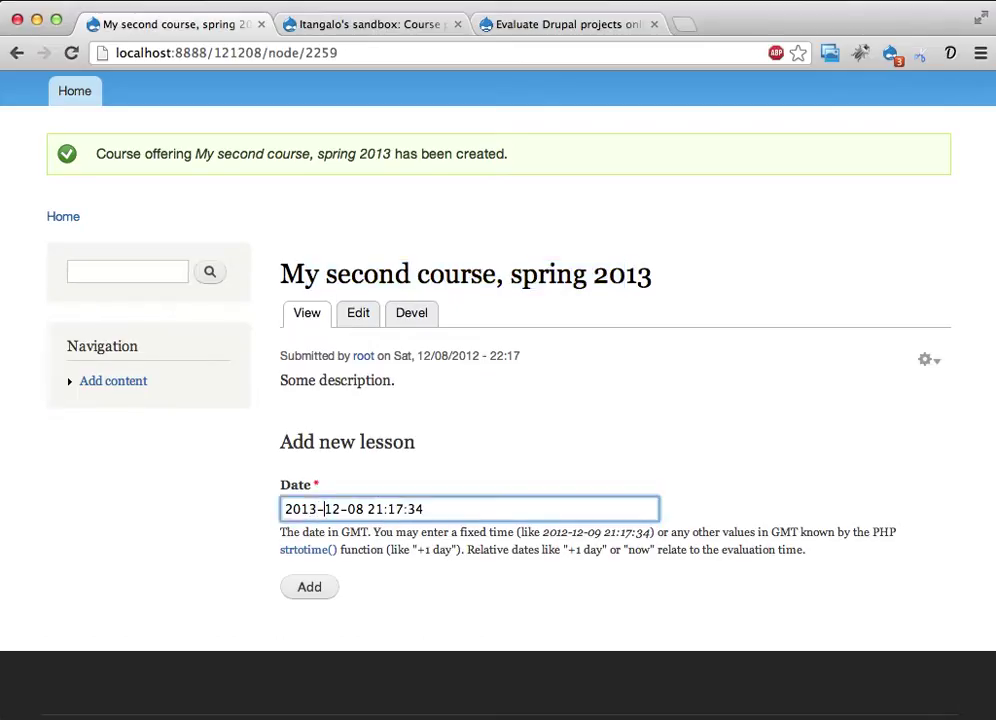
type("01-07")
left_click(314, 588)
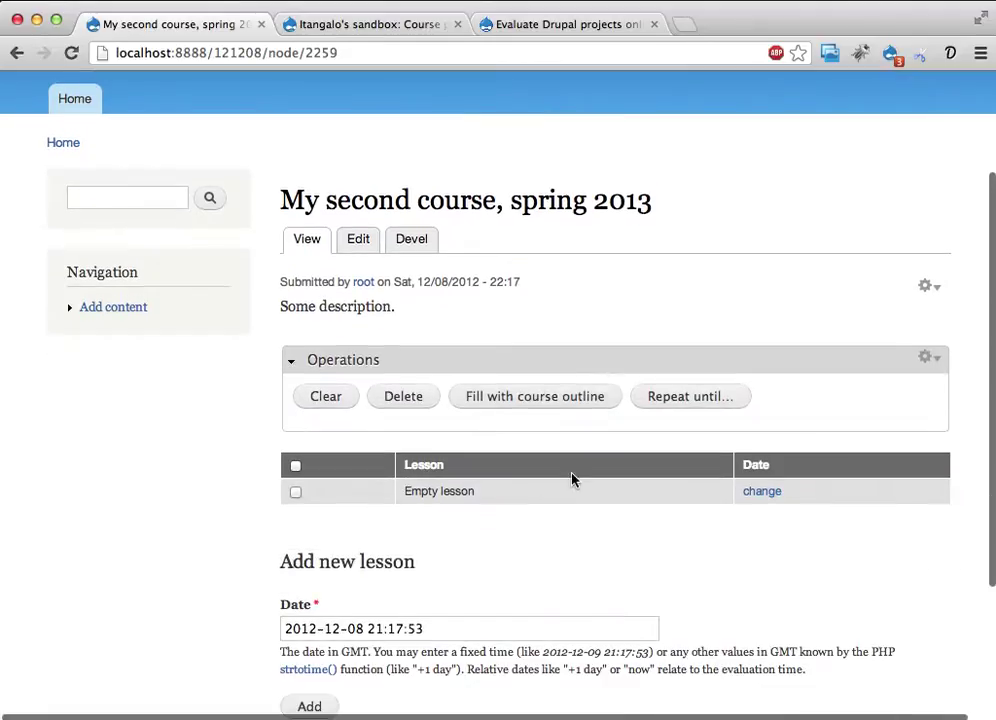
Edit the empty lesson's date to 01/07/2013 and its time to 08:20, and save the lesson.
left_click(762, 491)
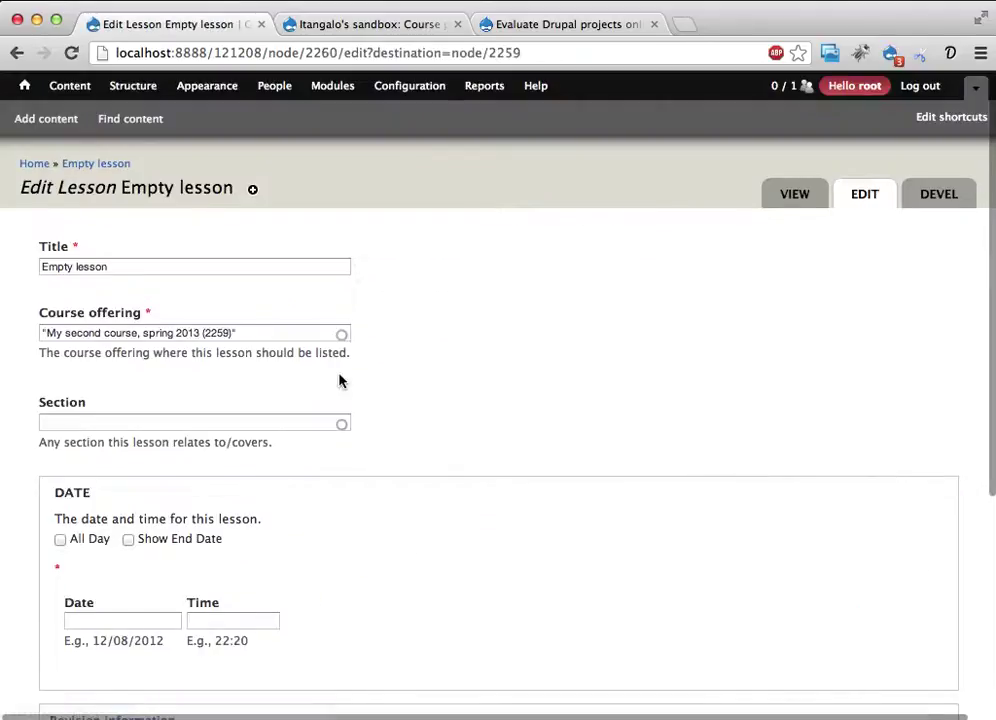
scroll(339, 380, "down", 3)
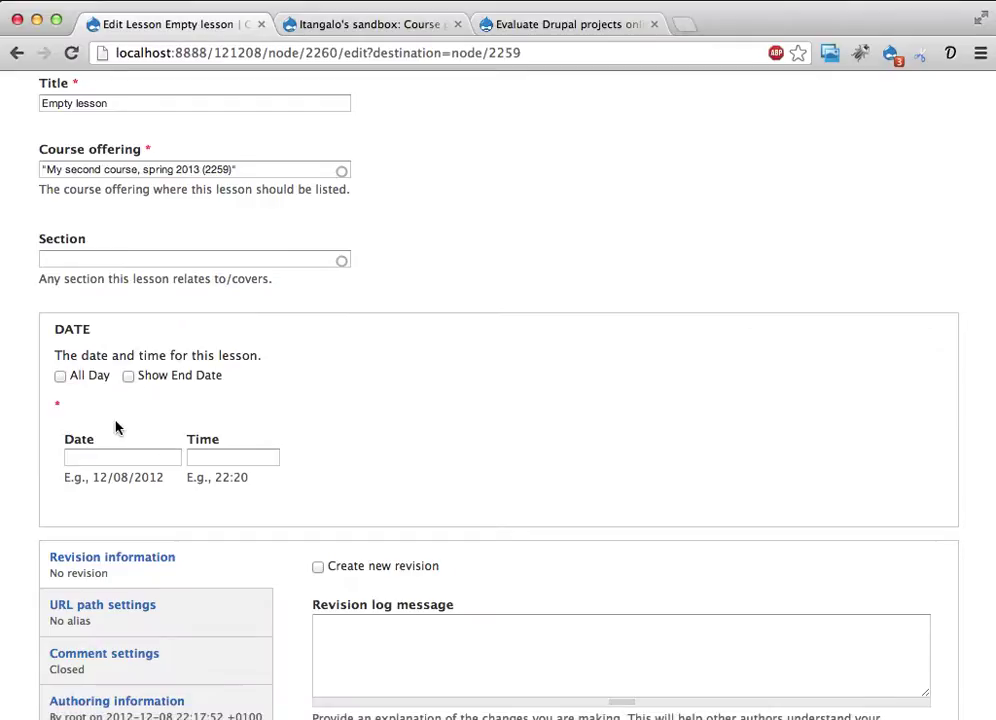
left_click(96, 455)
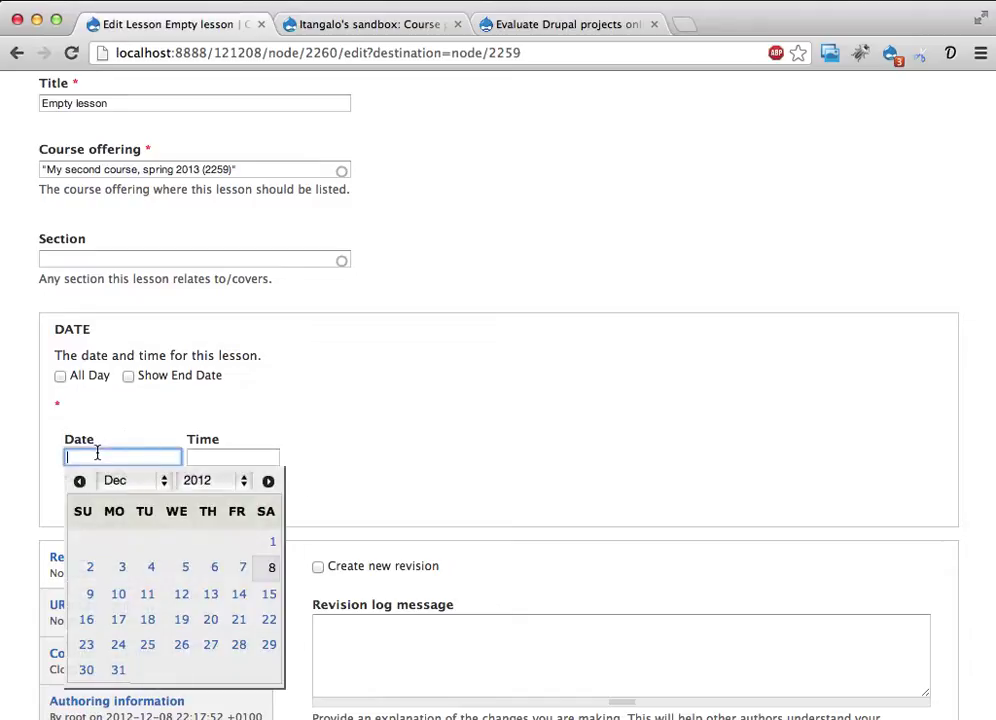
left_click(268, 482)
left_click(124, 567)
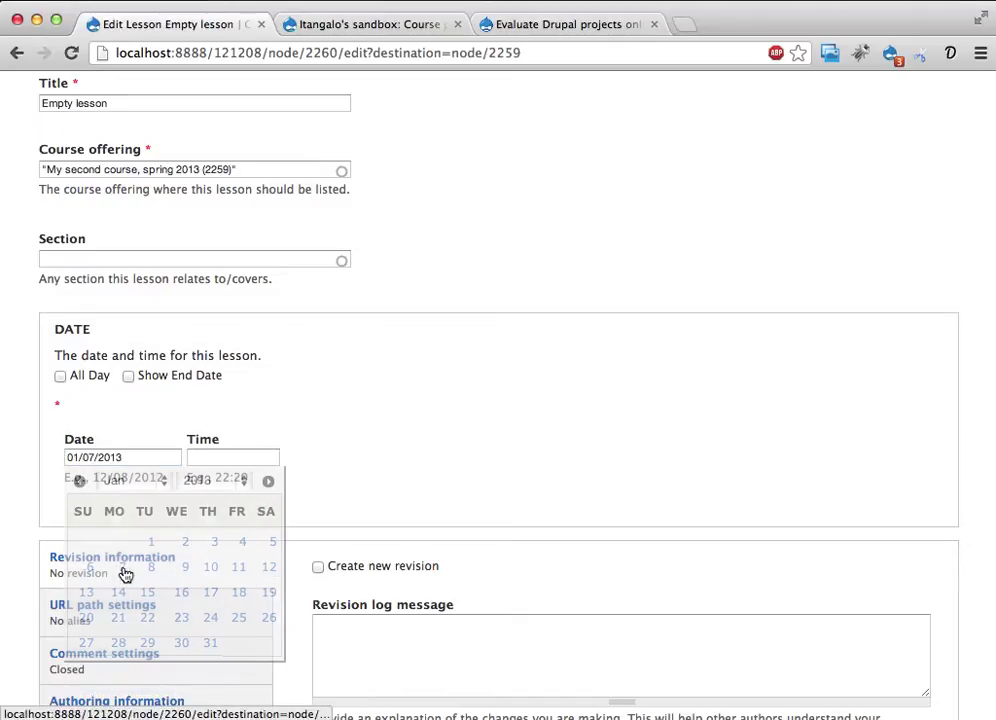
left_click(209, 451)
type("09:20")
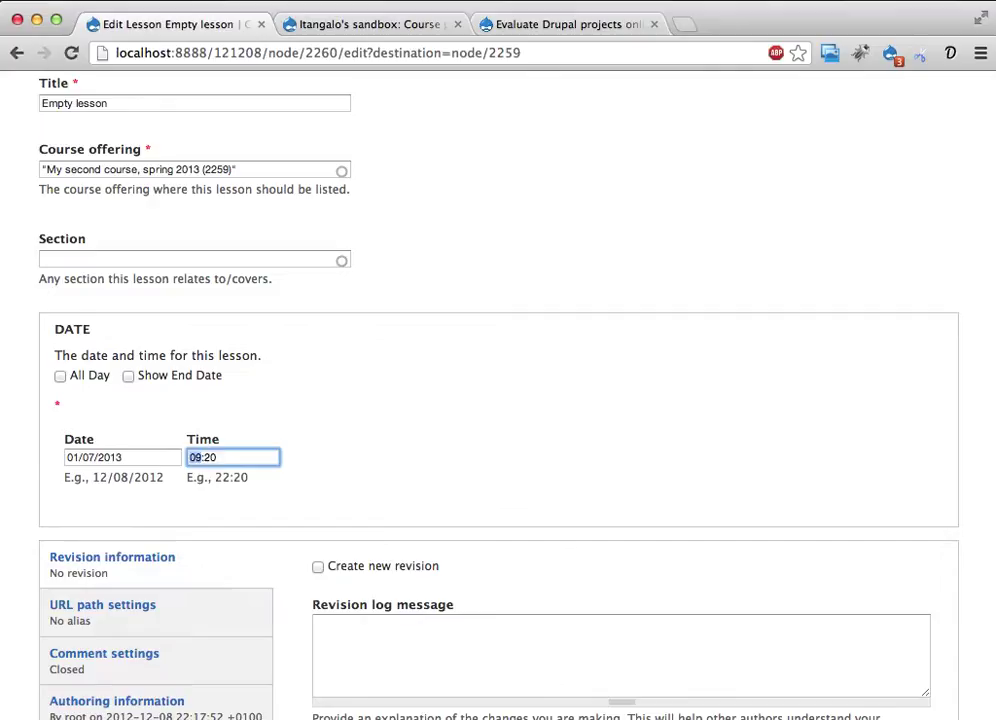
key("Down")
scroll(225, 371, "down", 3)
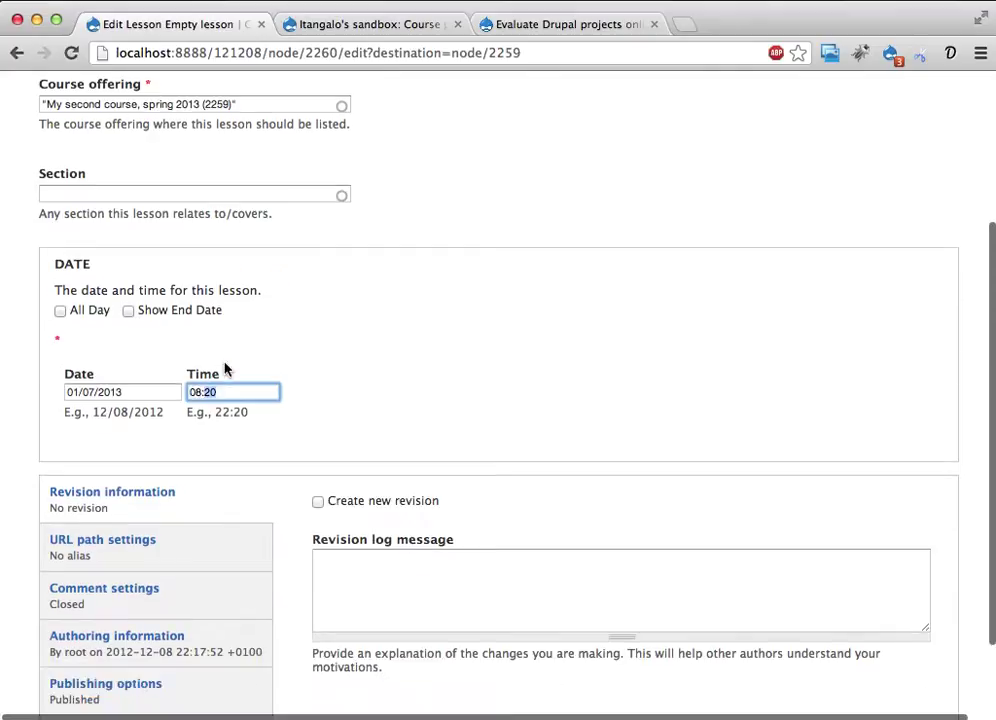
left_click(70, 645)
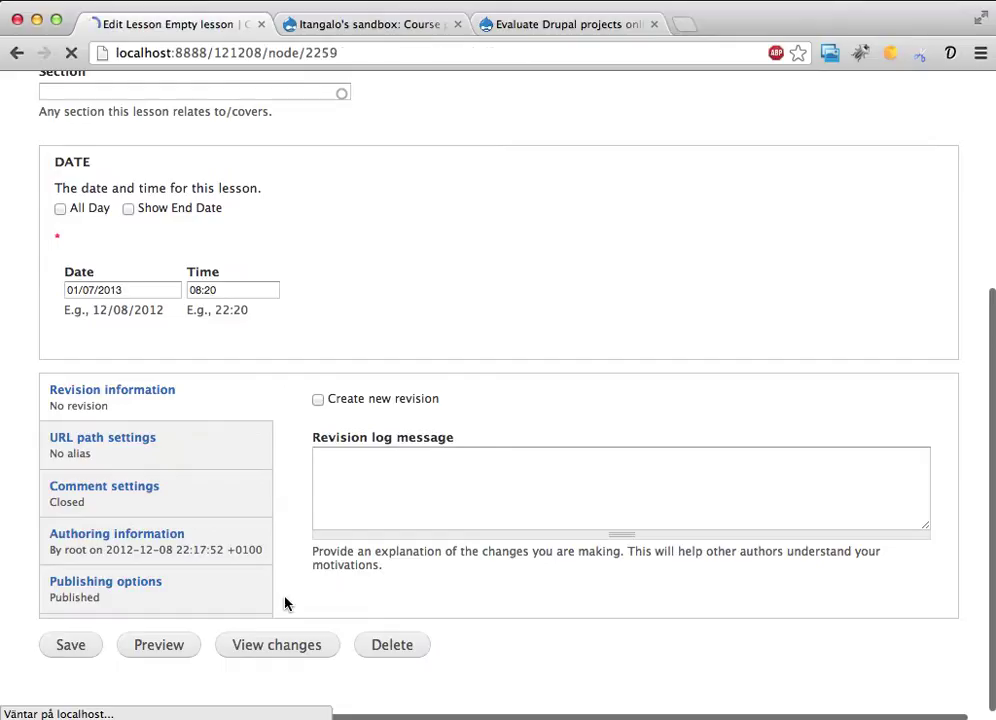
Repeat the January 7 lesson until the end date 2013-05-20.
scroll(487, 541, "down", 5)
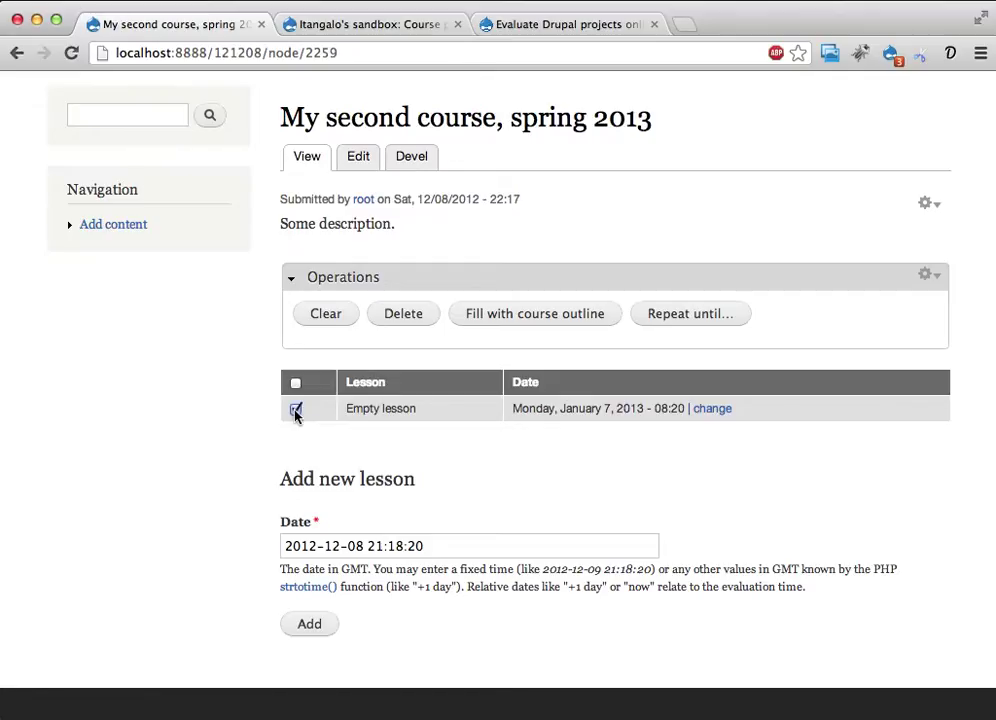
left_click(712, 316)
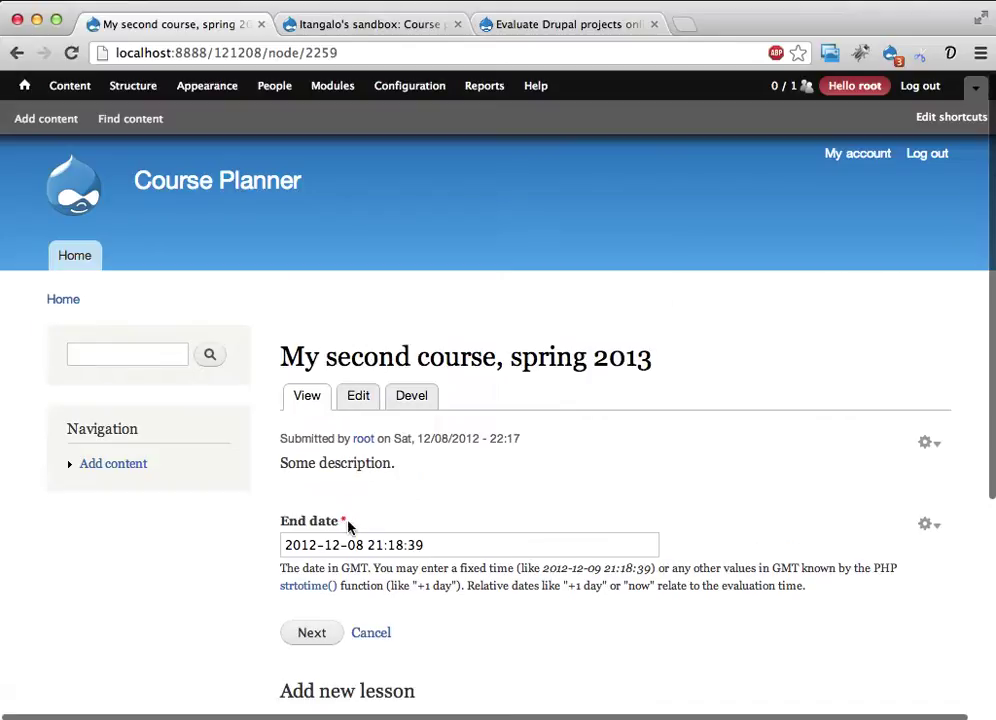
left_click(326, 548)
key("Left")
key("BackSpace")
type("3-")
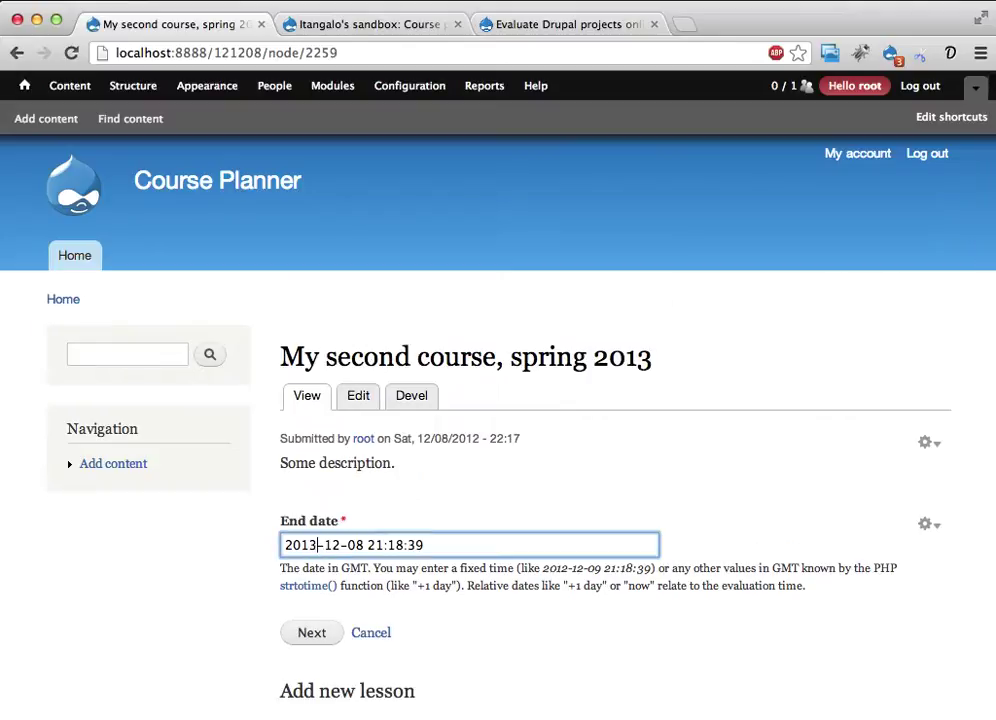
type("05-20")
left_click(311, 633)
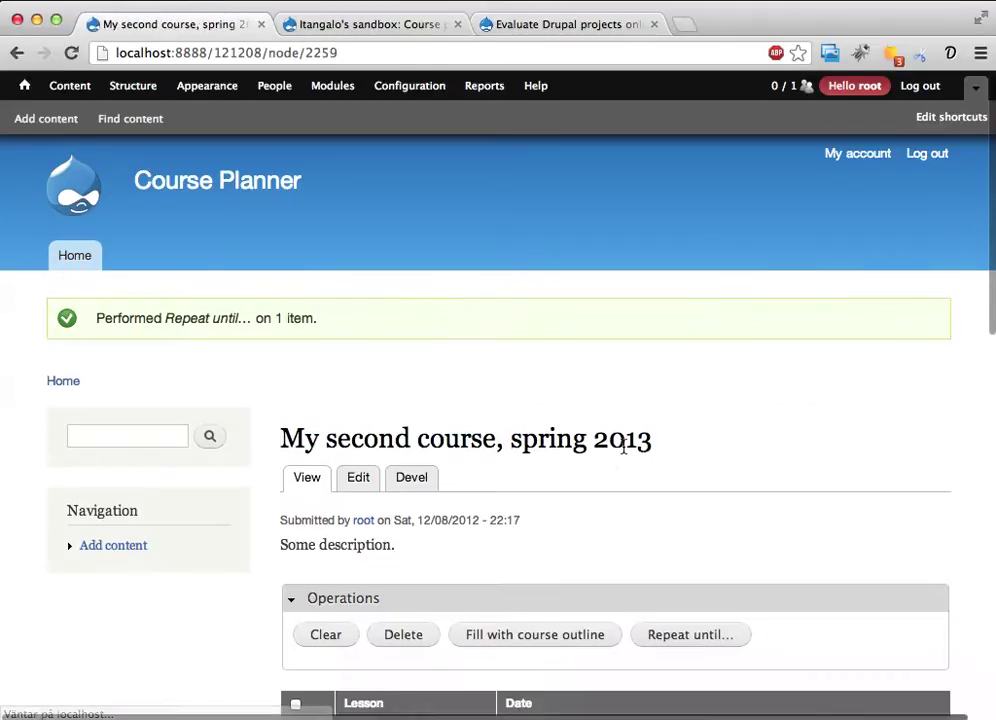
Delete the Monday, March 18, 2013 lesson from the course offering's lesson list.
scroll(580, 450, "down", 10)
scroll(623, 452, "down", 3)
scroll(625, 454, "up", 2)
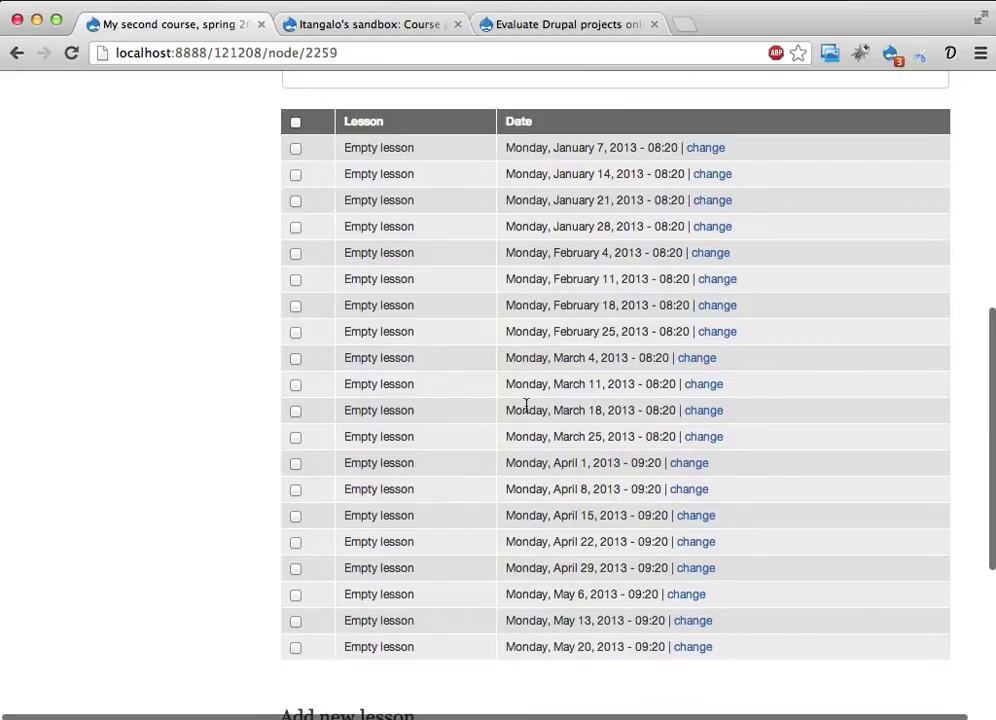
left_click(294, 411)
scroll(367, 417, "up", 3)
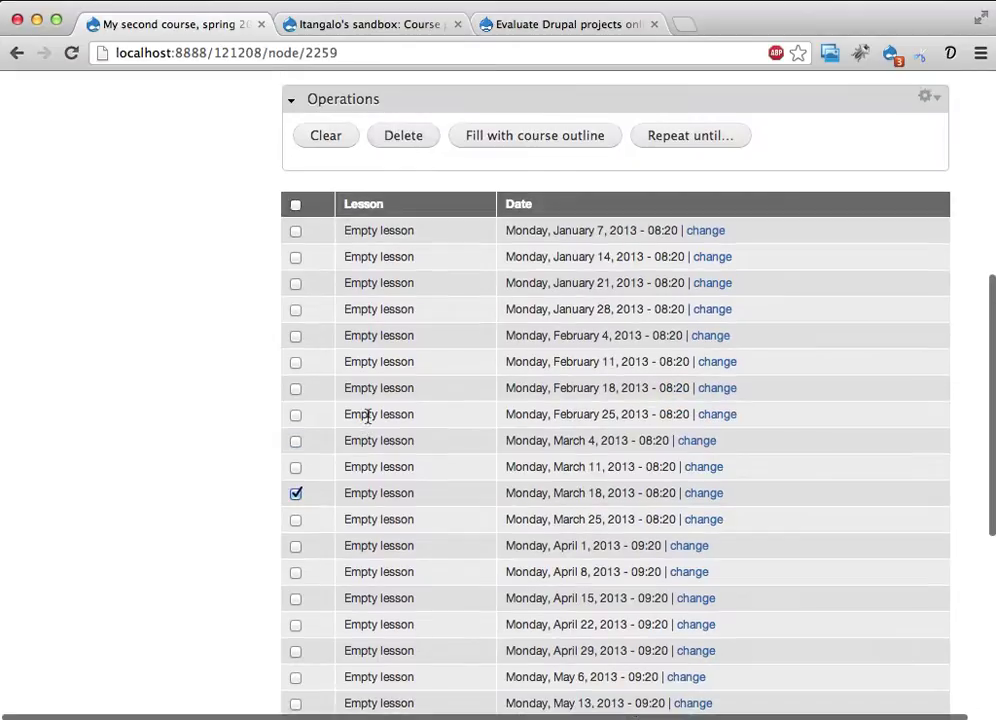
left_click(401, 192)
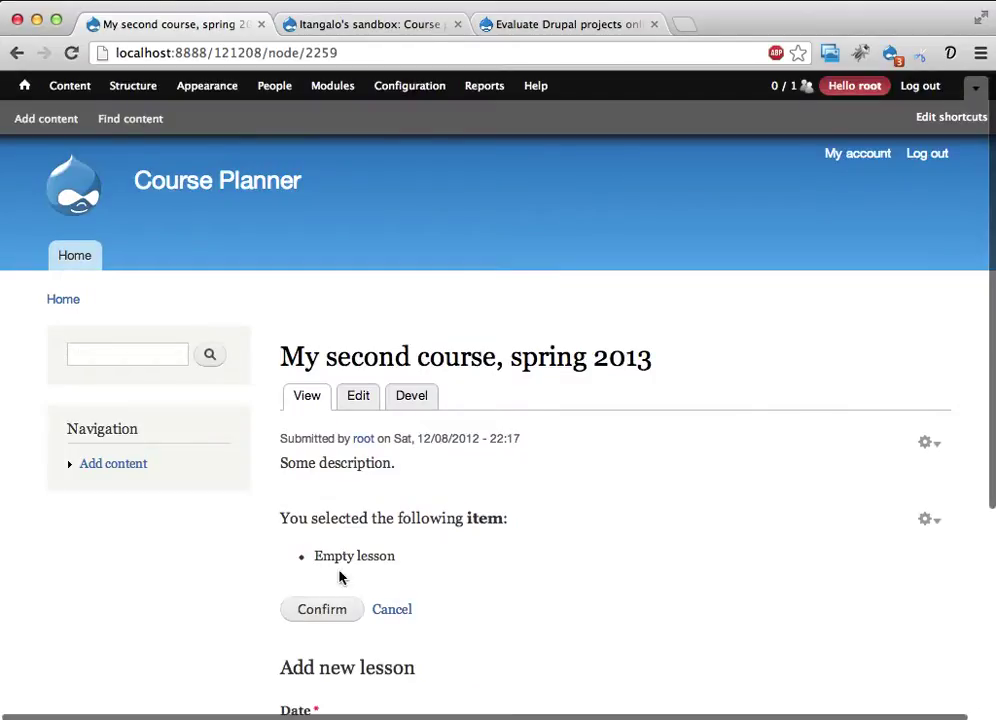
left_click(325, 609)
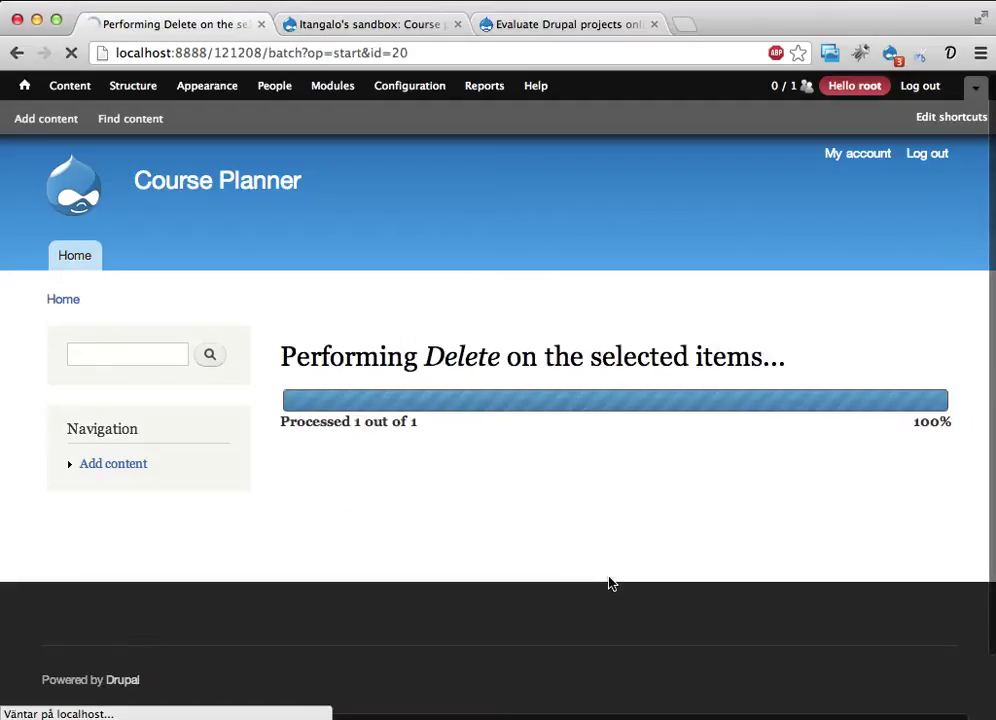
Set the time of the Monday, February 18, 2013 lesson to 10:00 and save the lesson.
scroll(614, 578, "down", 10)
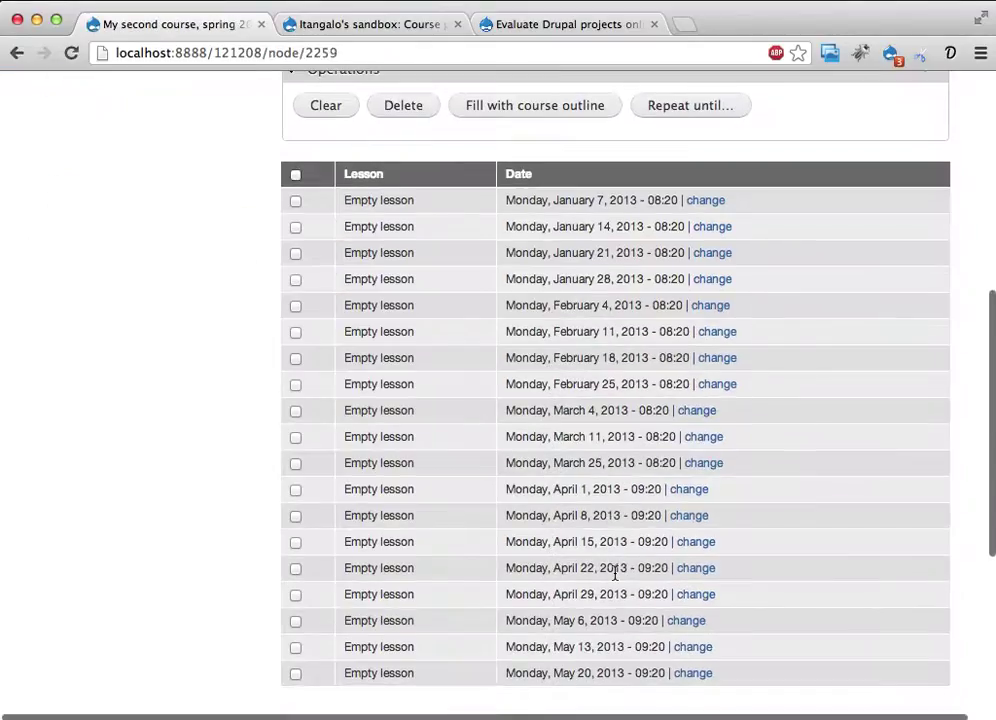
left_click(707, 362)
scroll(447, 433, "down", 3)
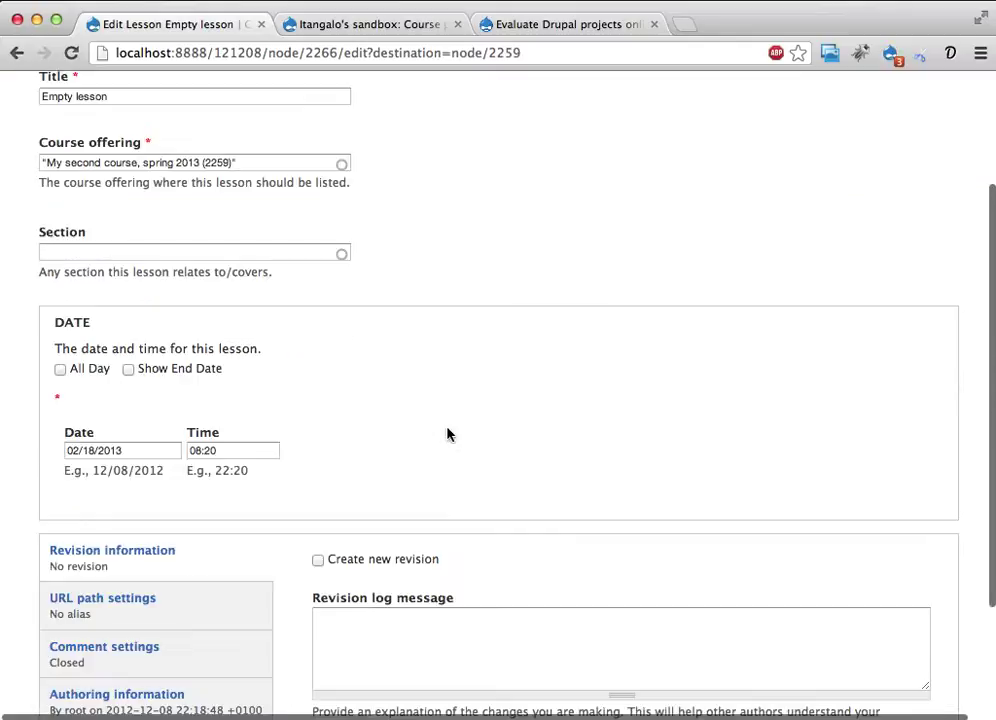
double_click(196, 449)
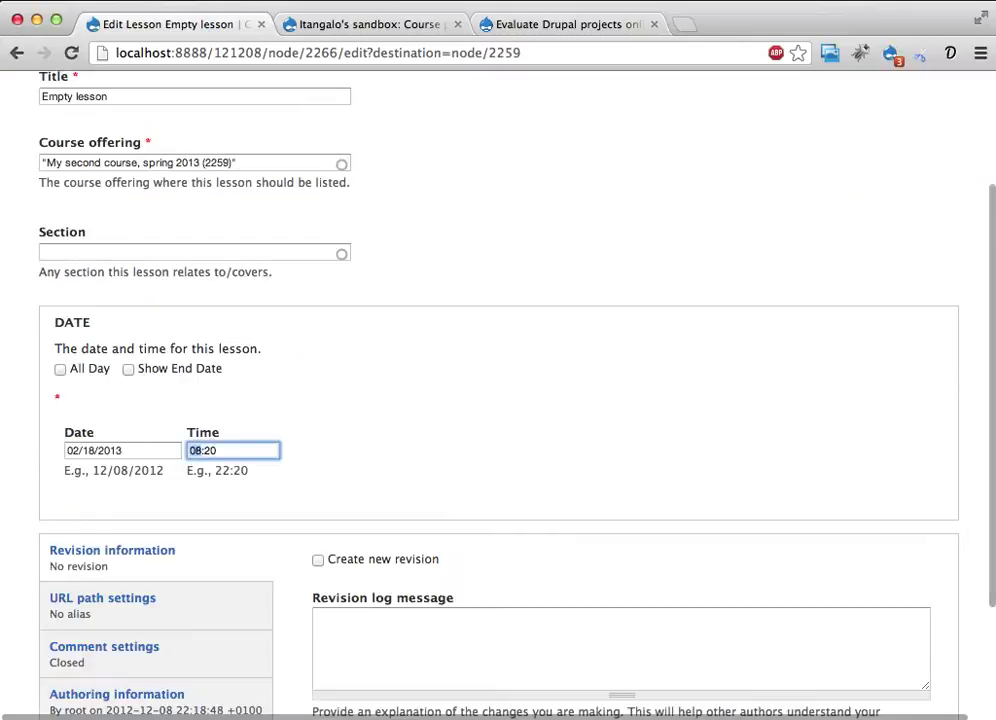
type("09")
key("Right")
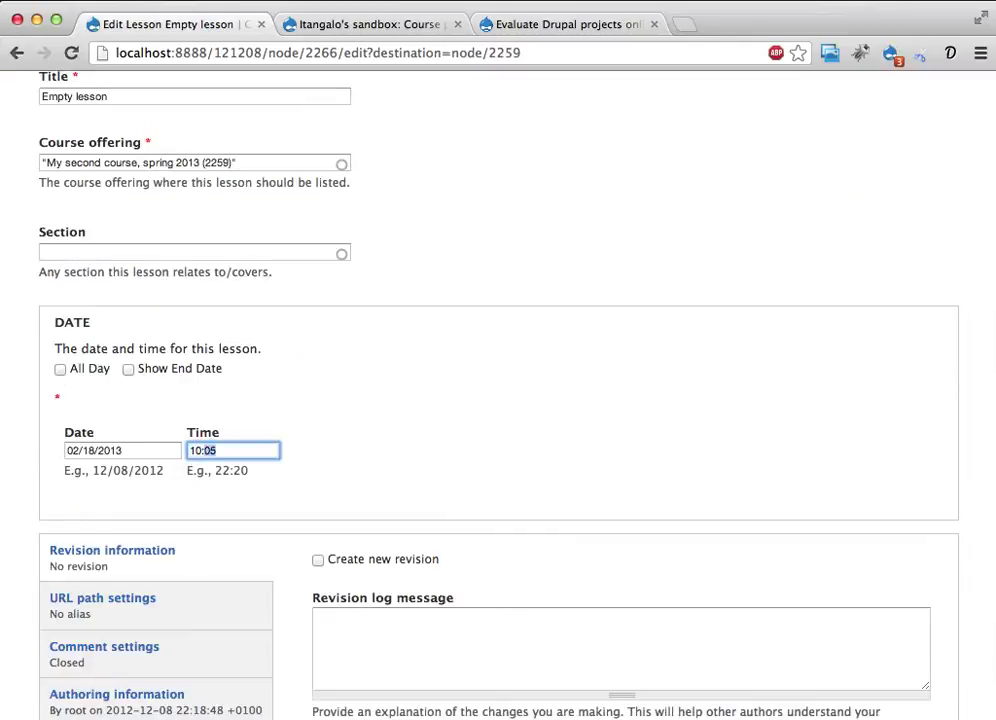
scroll(256, 456, "down", 4)
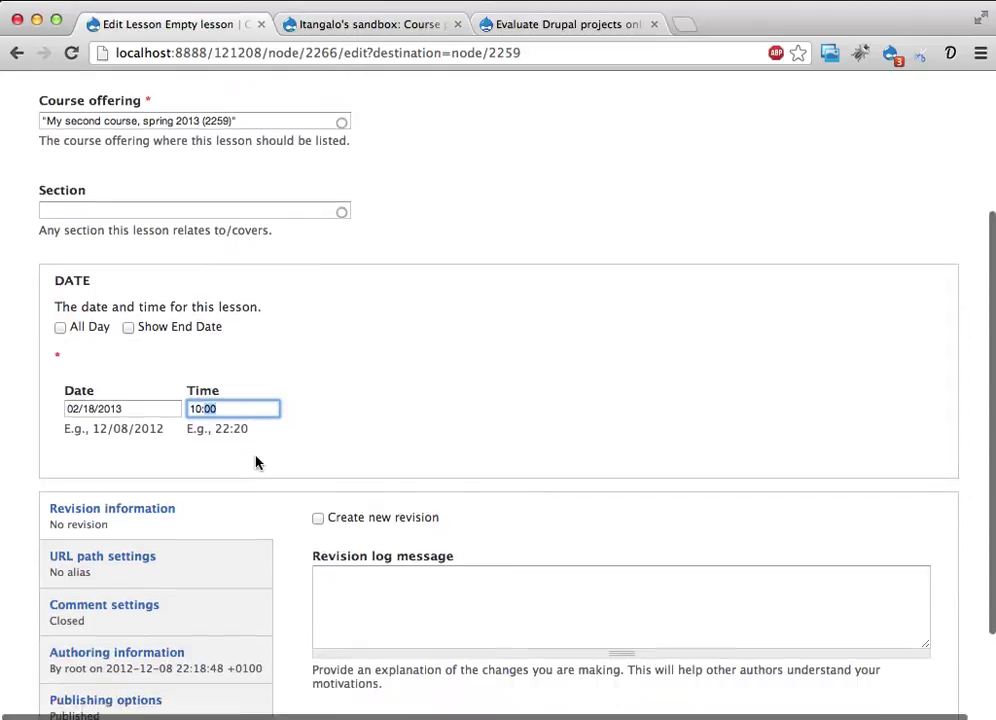
left_click(87, 647)
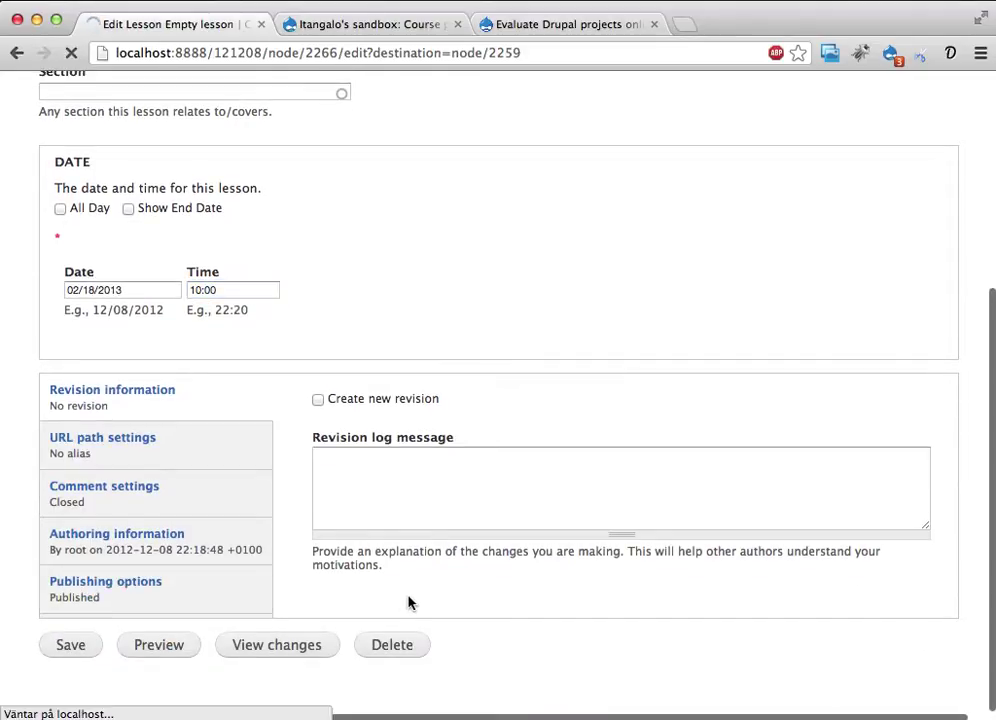
Fill all lessons of the course offering with the course outline "My second math course".
scroll(705, 492, "down", 10)
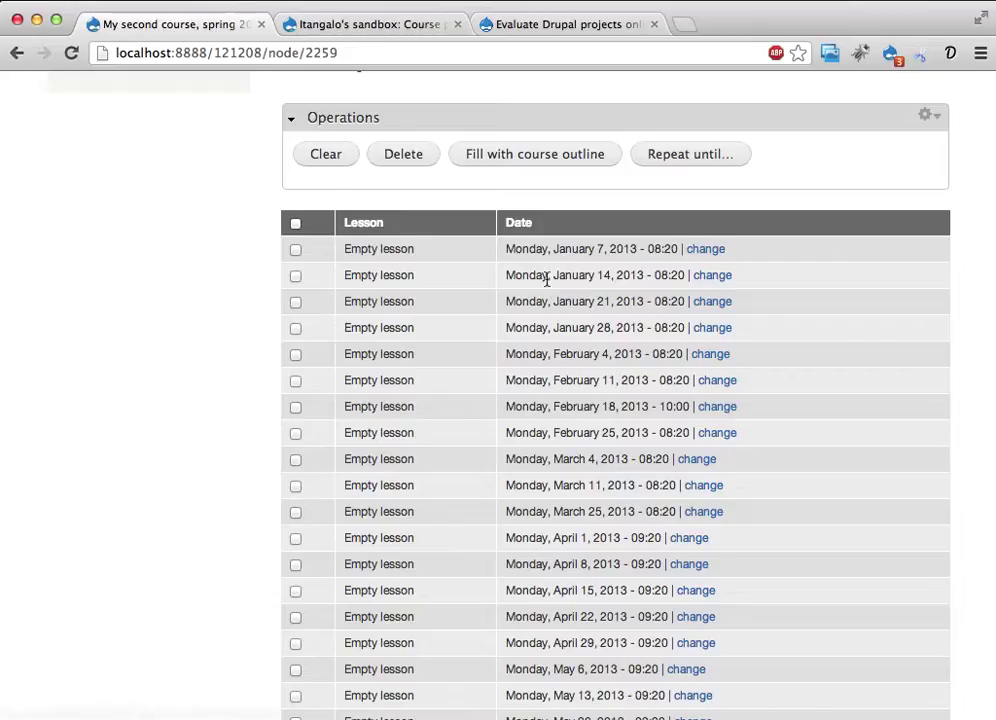
scroll(666, 487, "down", 1)
scroll(660, 470, "down", 2)
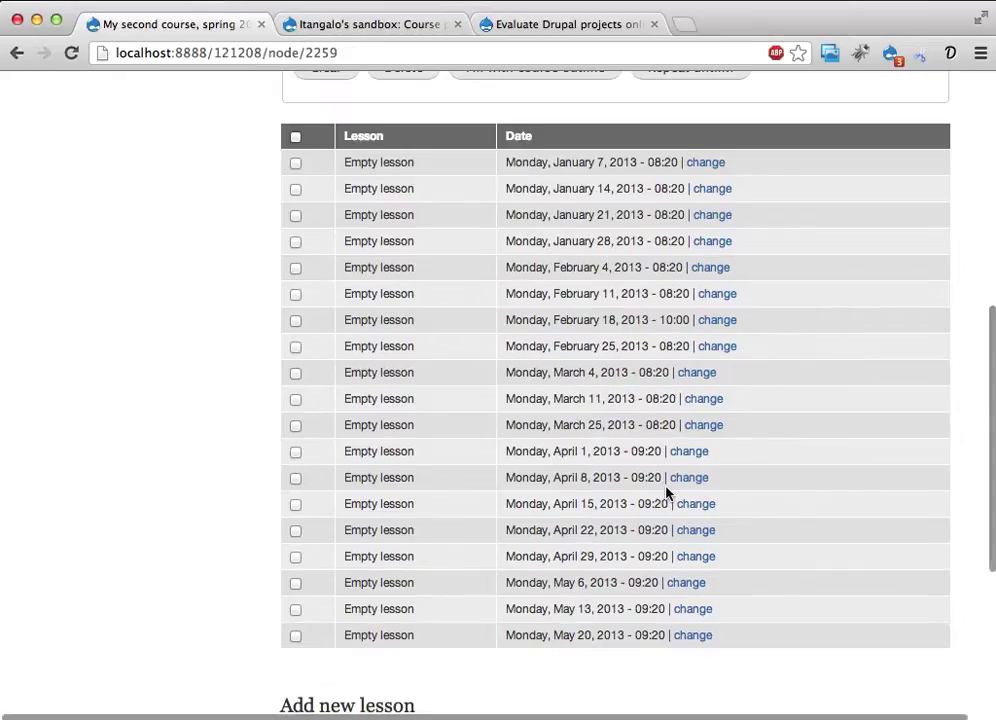
scroll(474, 307, "up", 1)
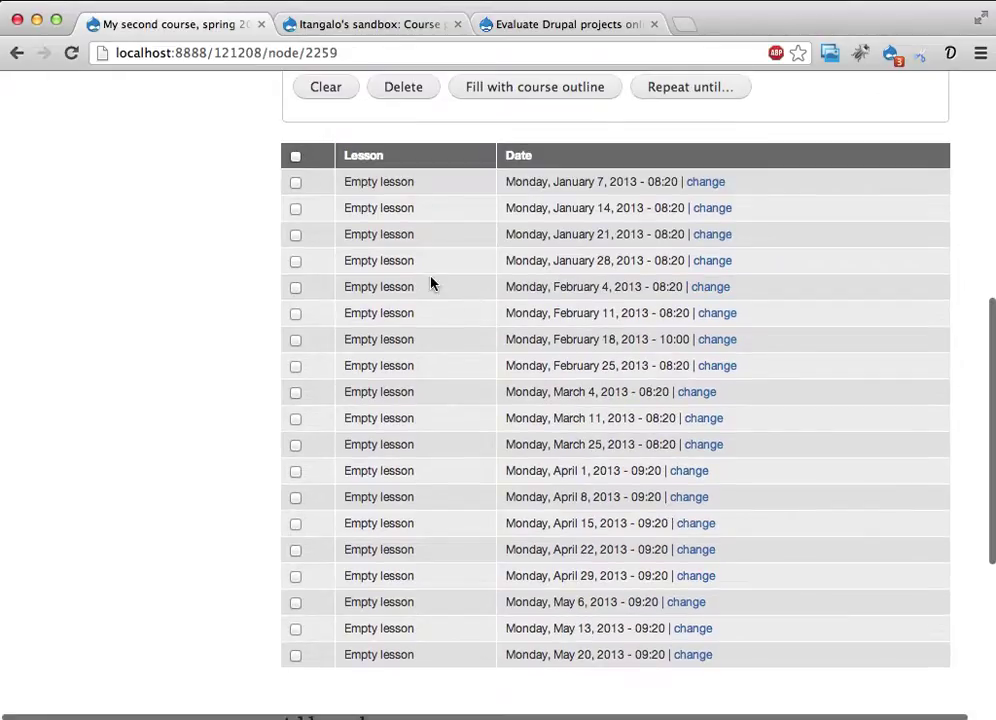
left_click(295, 157)
scroll(380, 280, "up", 2)
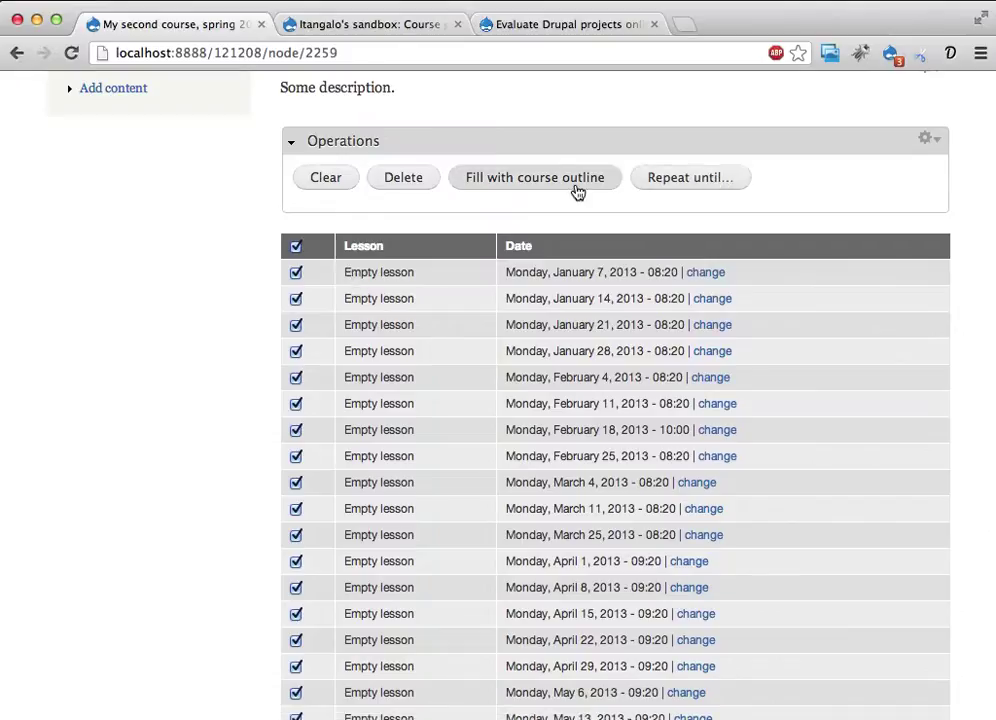
left_click(537, 180)
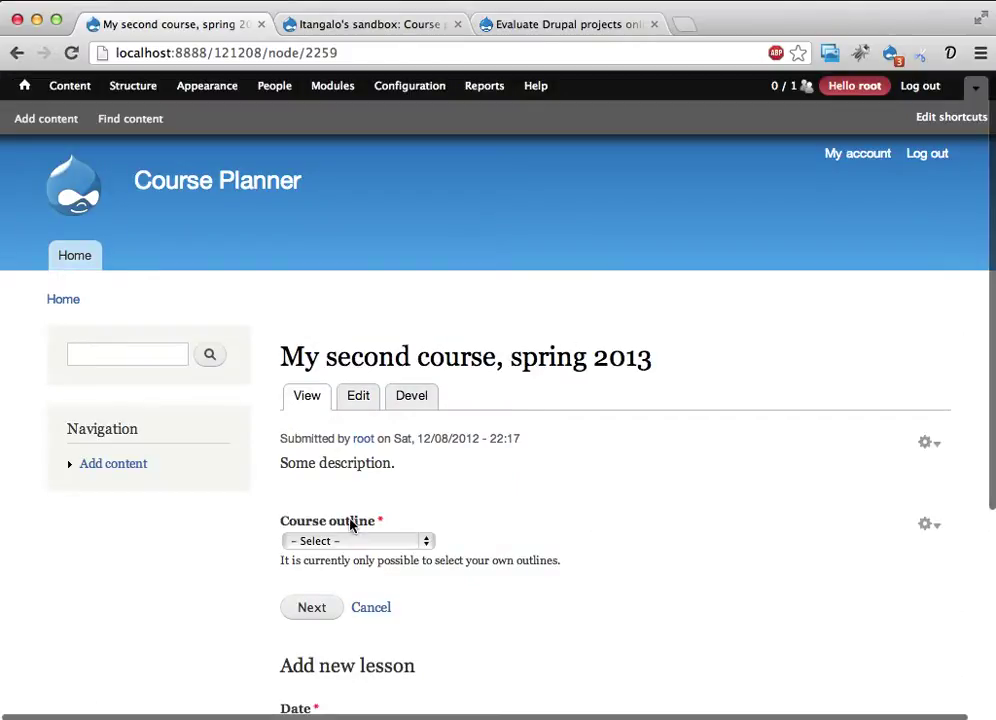
left_click(349, 540)
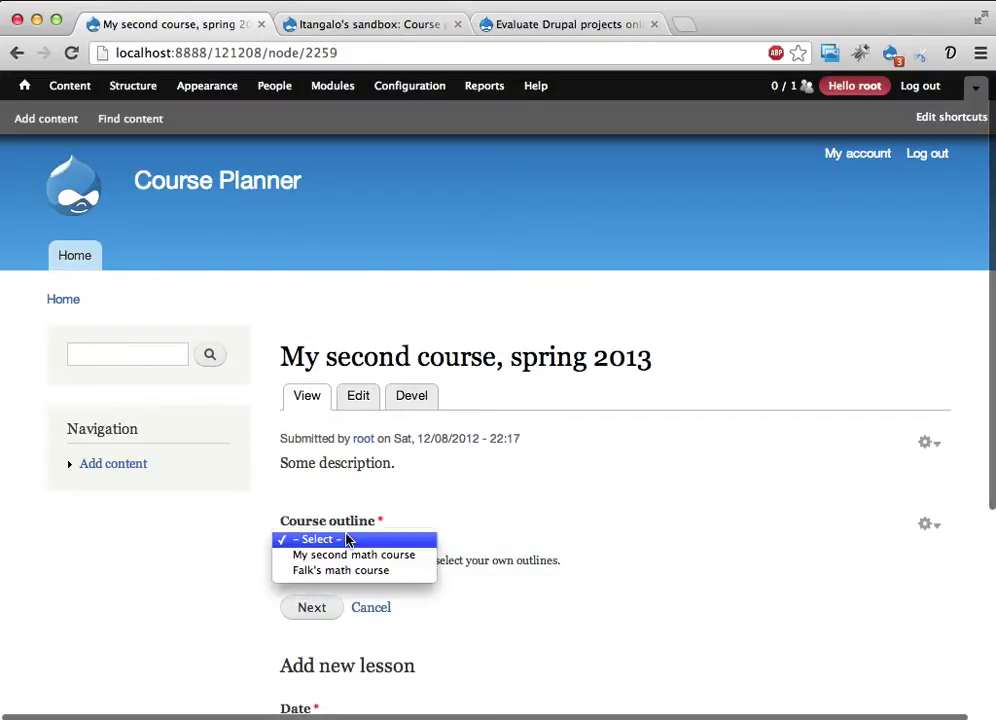
left_click(347, 558)
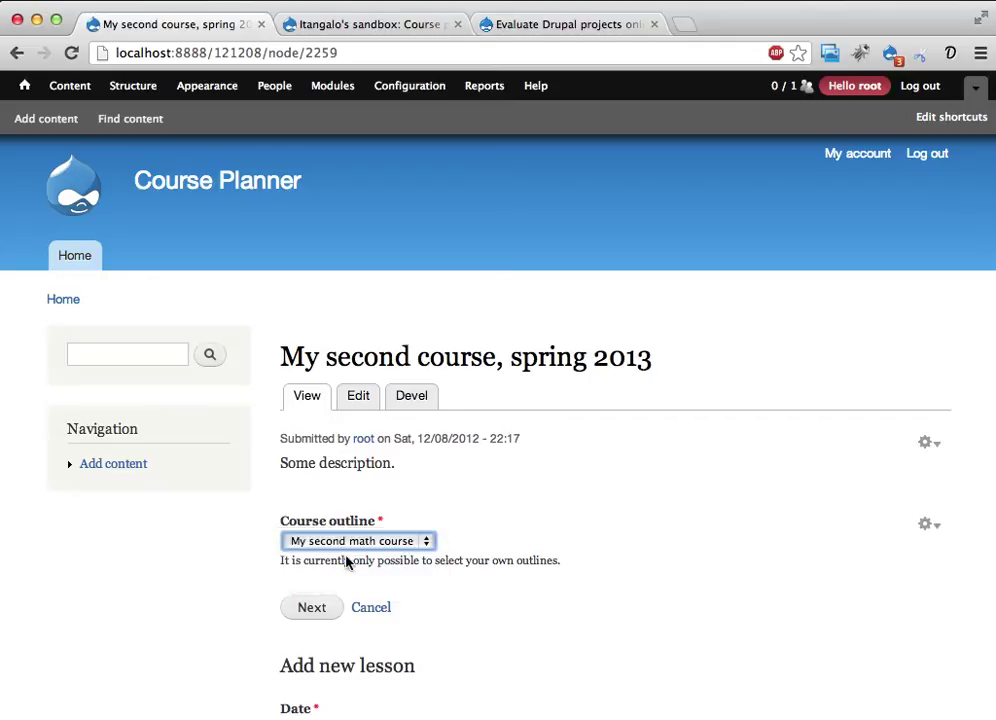
left_click(318, 607)
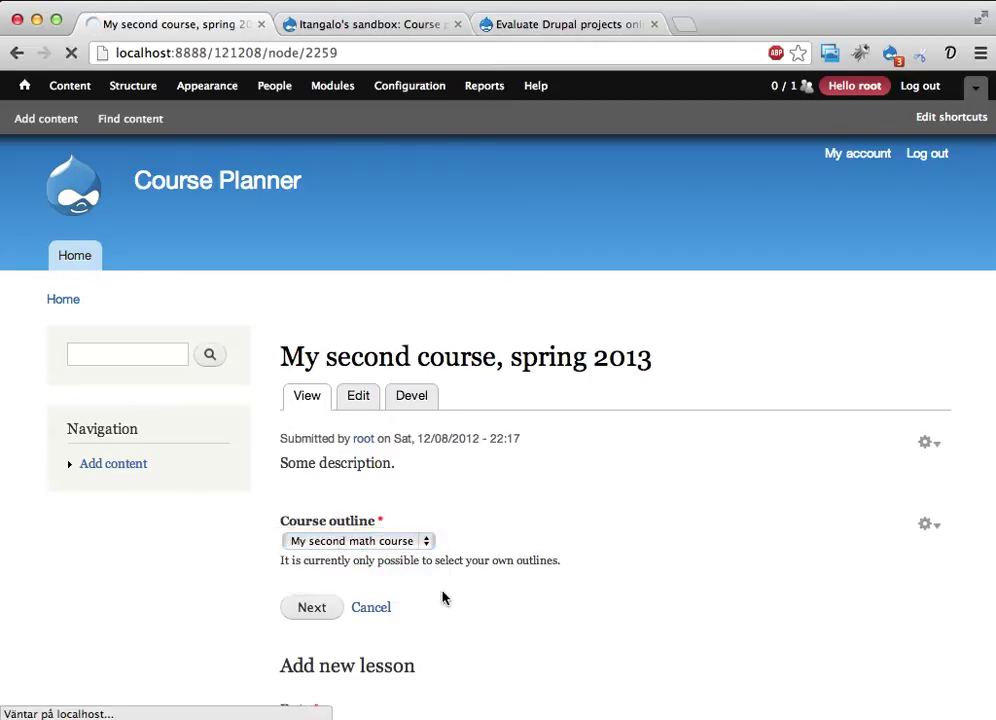
Examine how the outline's sections are distributed across the dated lessons in the course offering's lesson list.
scroll(668, 504, "down", 5)
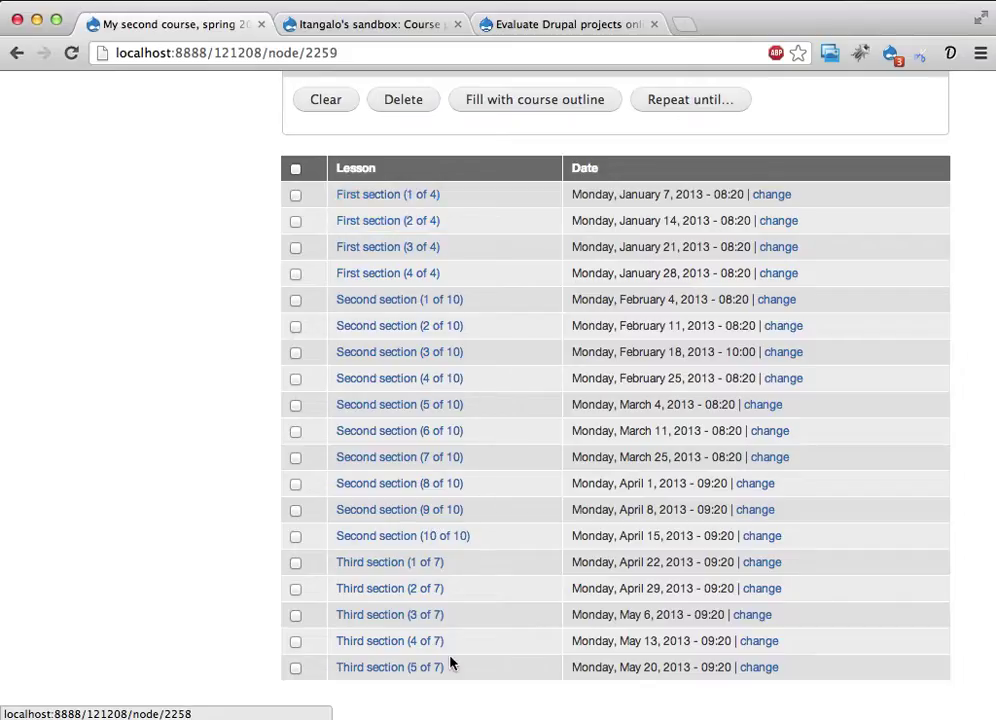
scroll(451, 662, "down", 2)
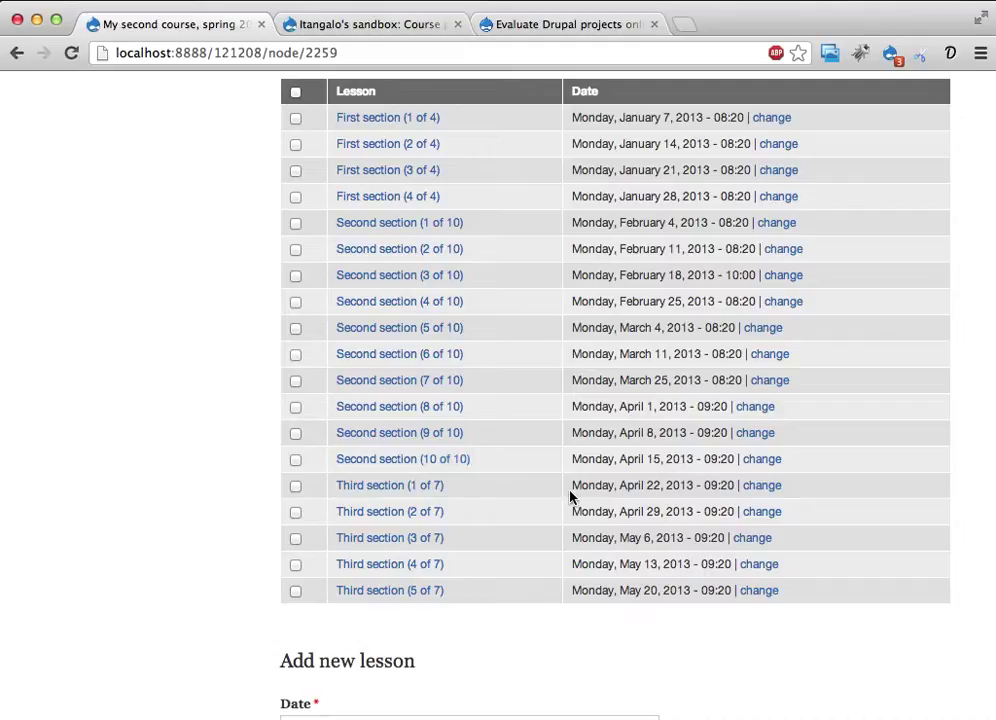
scroll(570, 497, "up", 2)
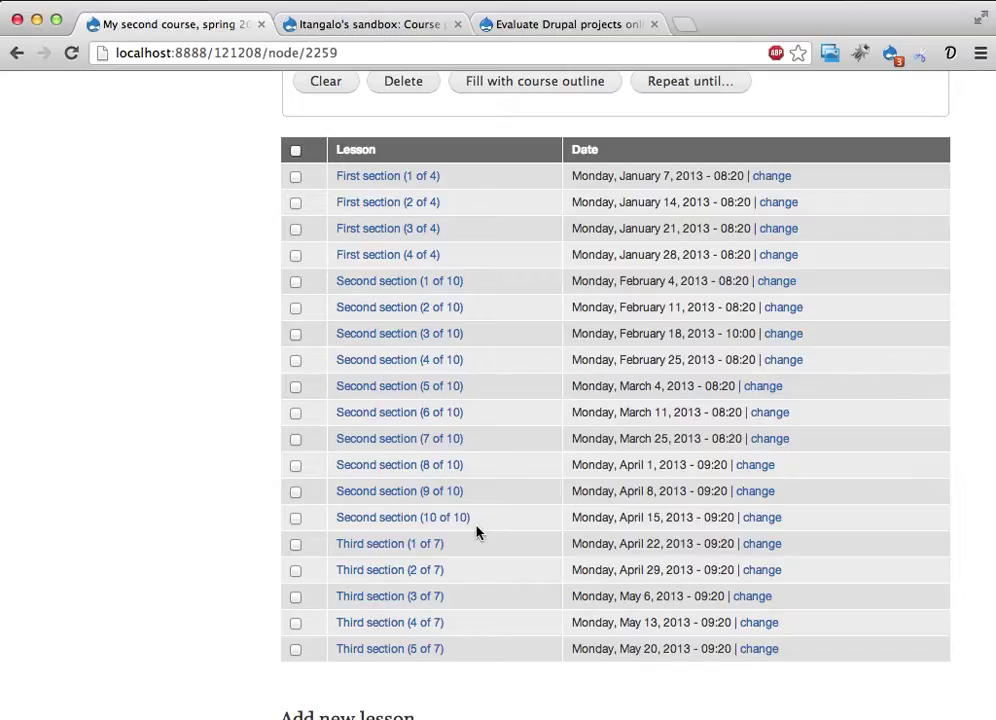
scroll(476, 533, "up", 5)
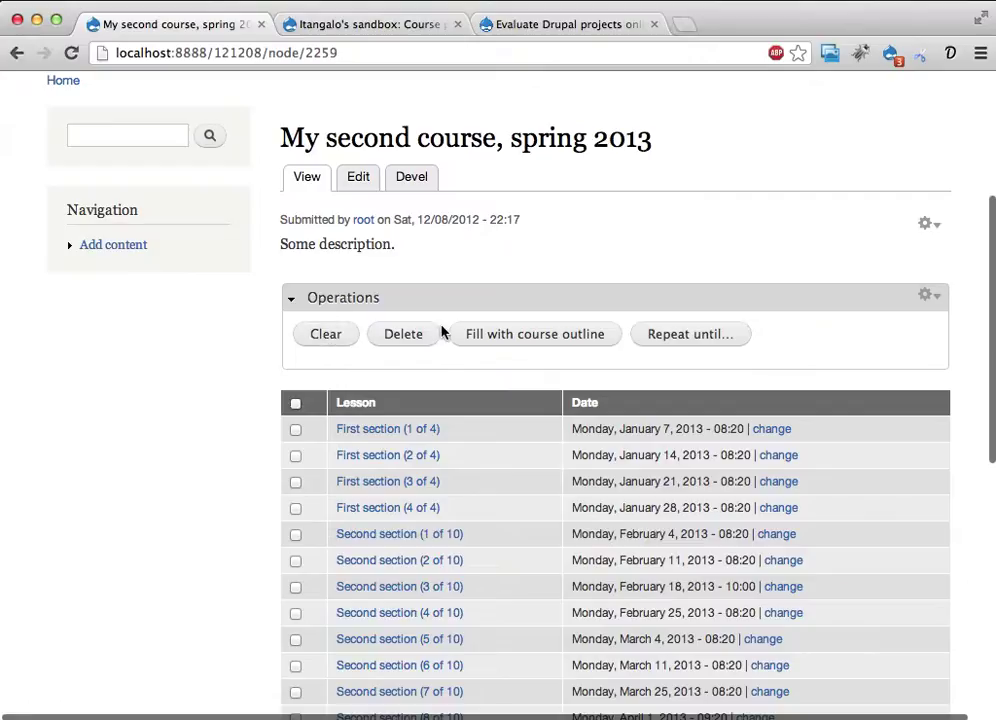
scroll(625, 345, "down", 4)
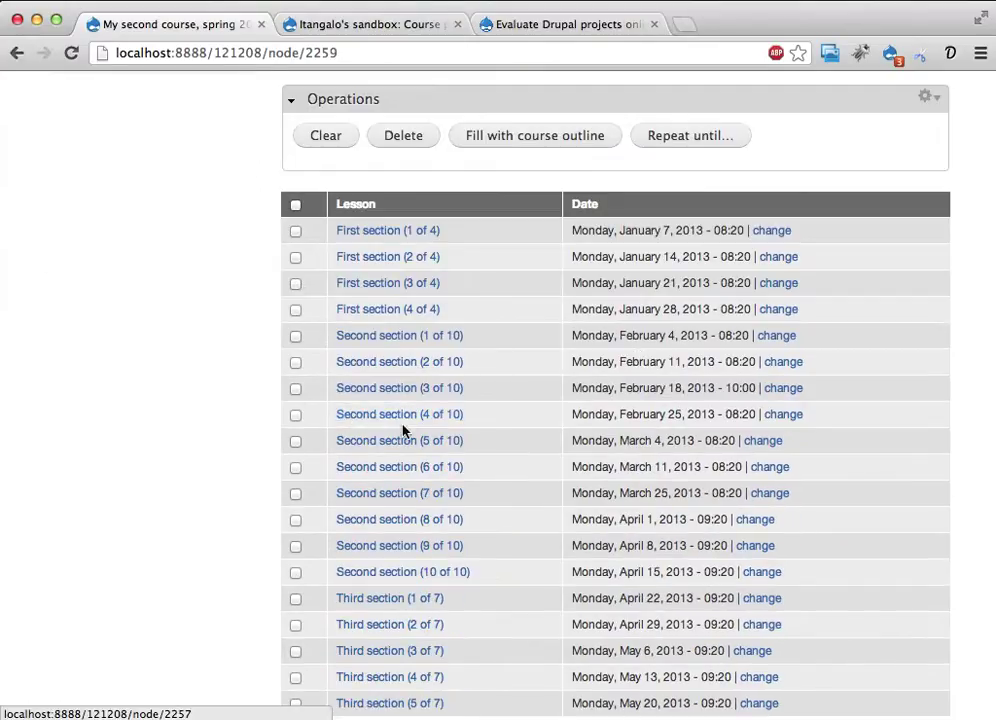
scroll(401, 498, "down", 1)
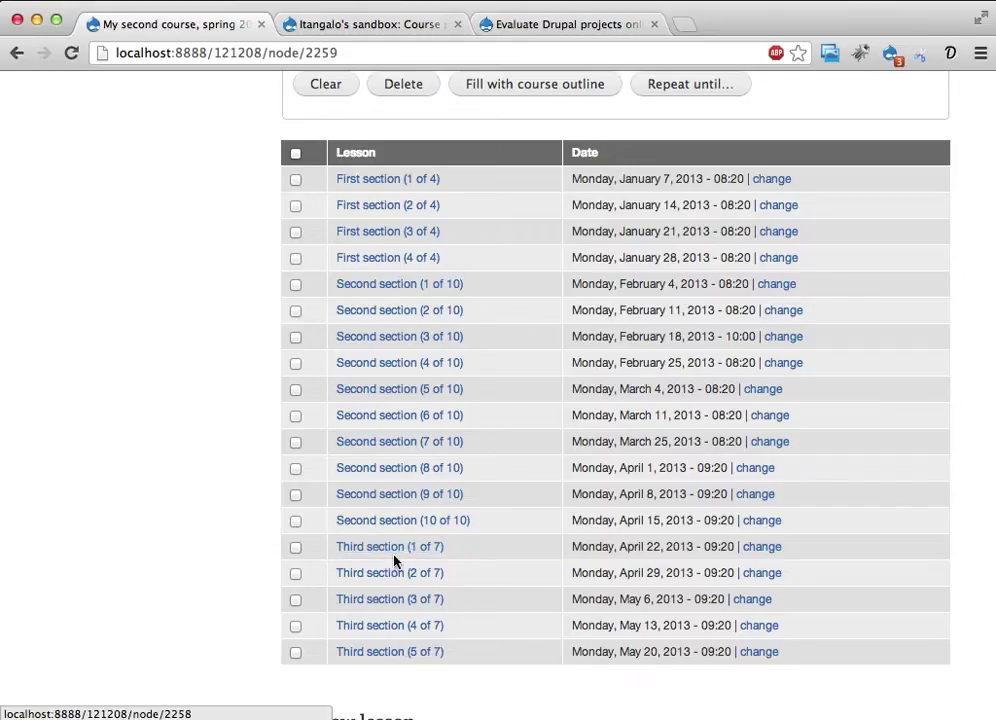
scroll(531, 627, "down", 3)
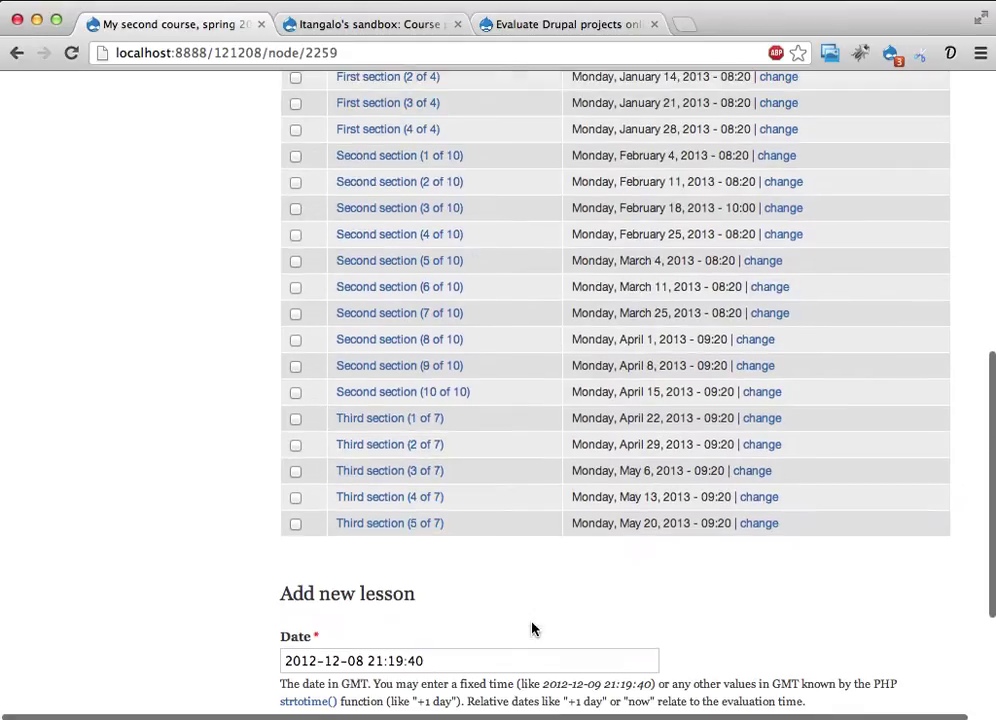
scroll(531, 627, "up", 3)
scroll(531, 627, "up", 6)
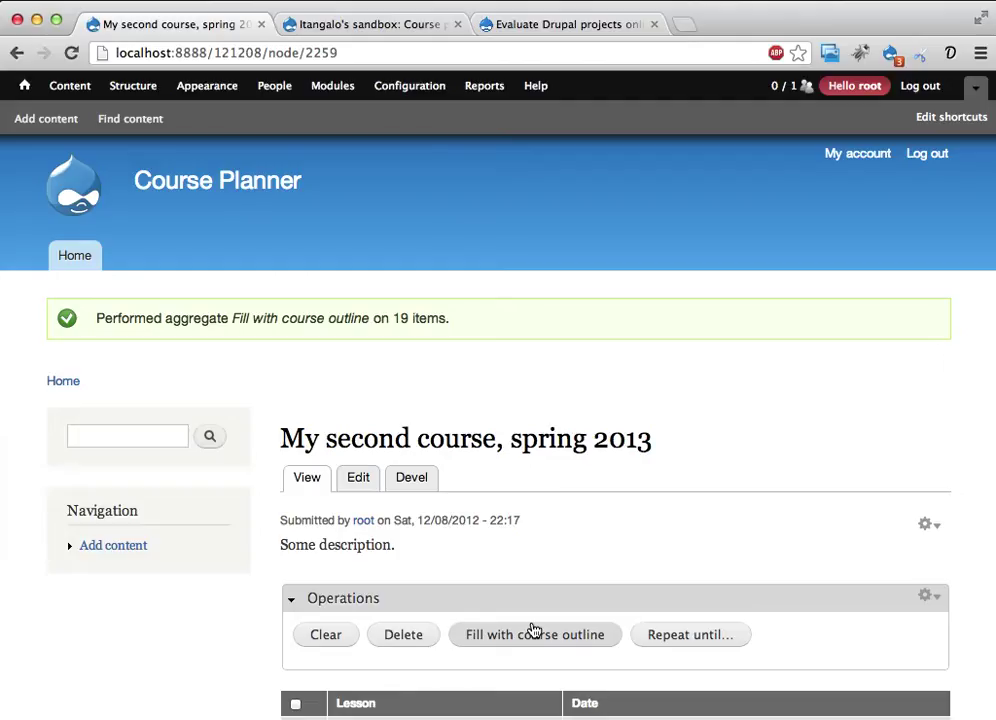
Switch to the Course planner sandbox project page on drupal.org and highlight the node number in its address.
left_click(371, 25)
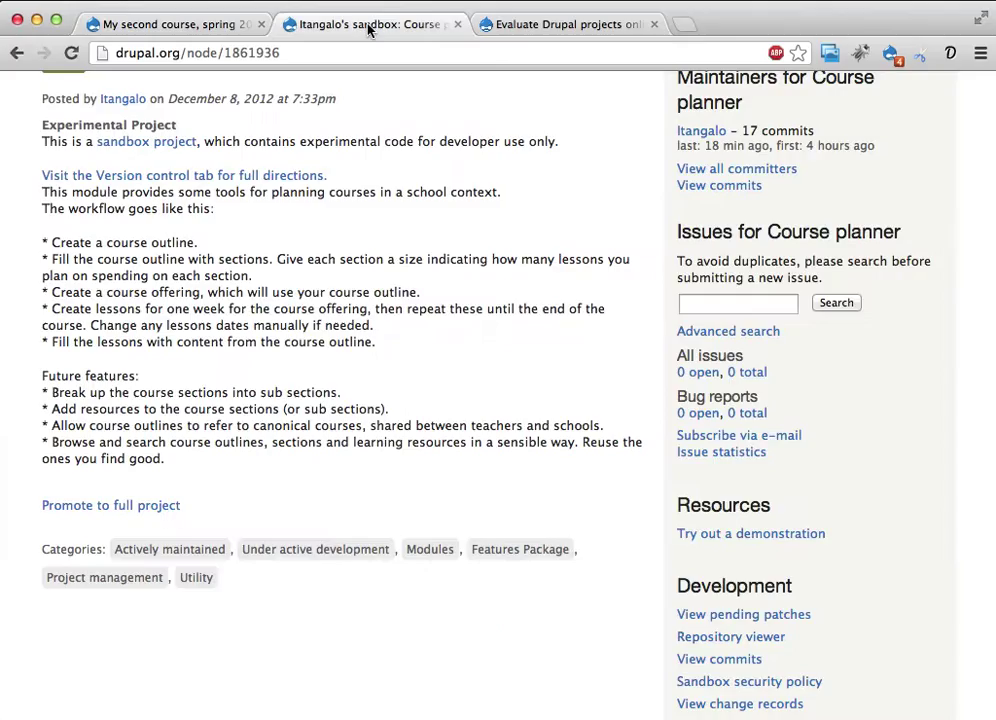
scroll(392, 211, "up", 5)
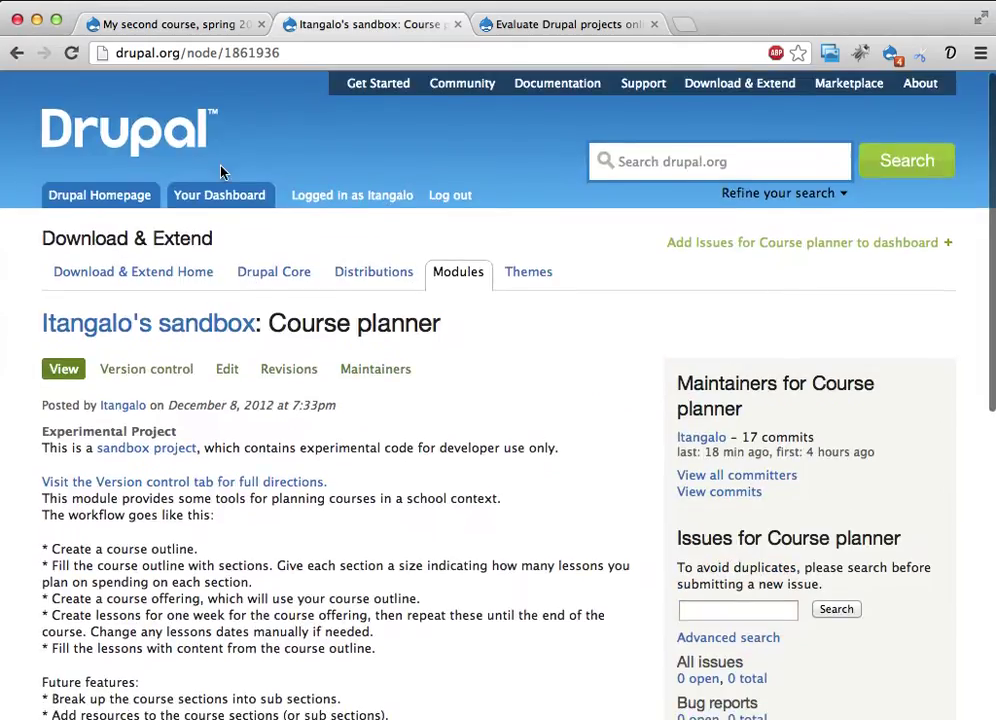
left_click_drag(223, 52, 311, 51)
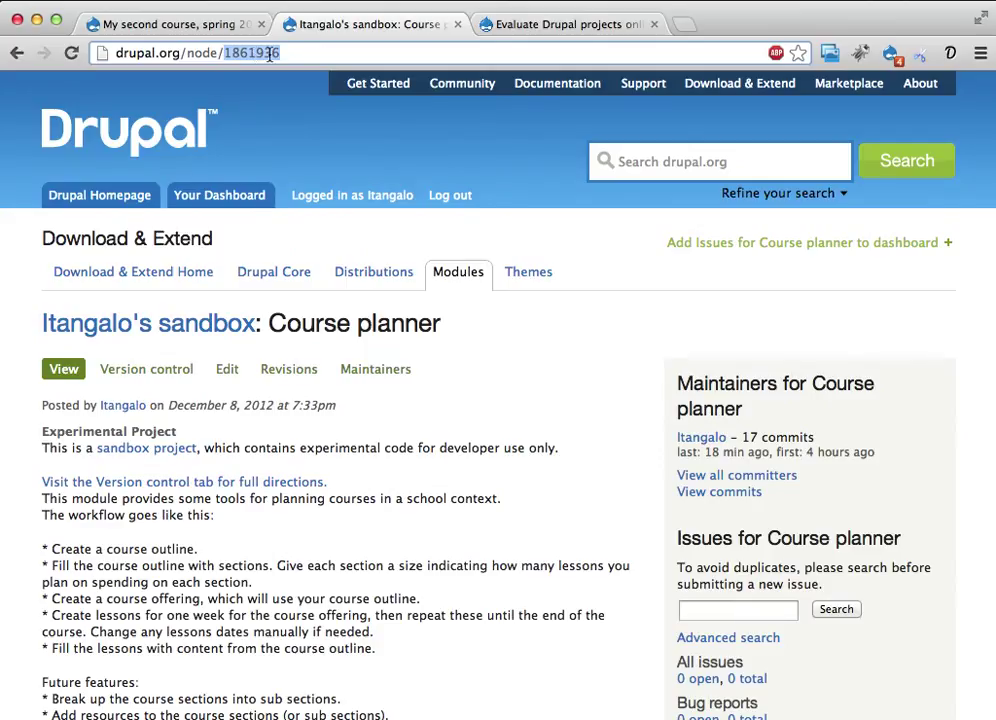
left_click(305, 51)
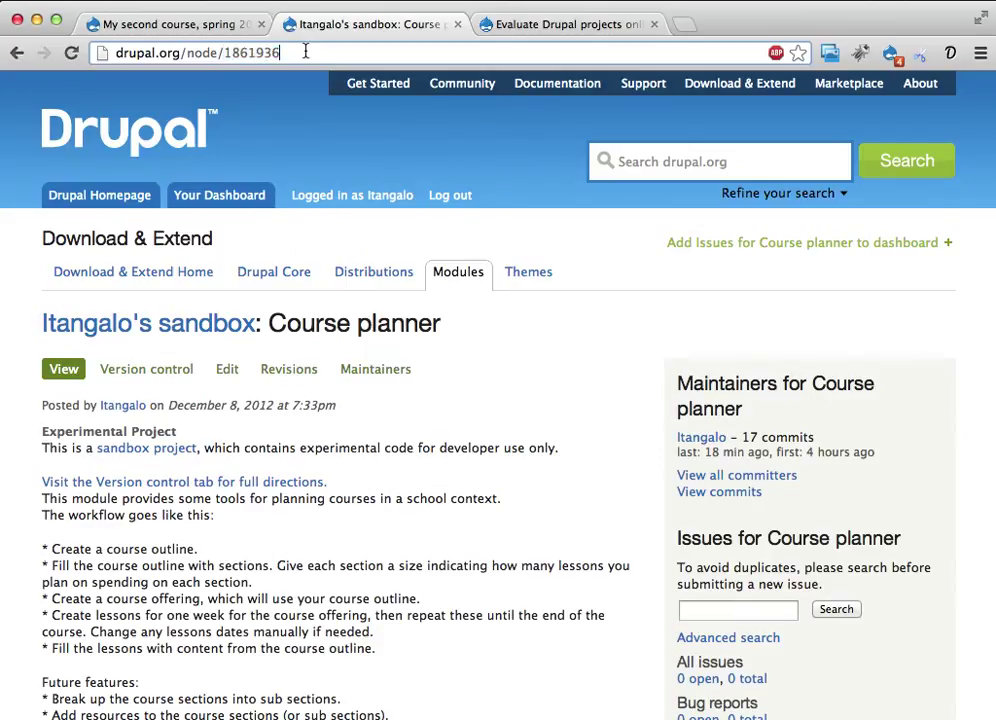